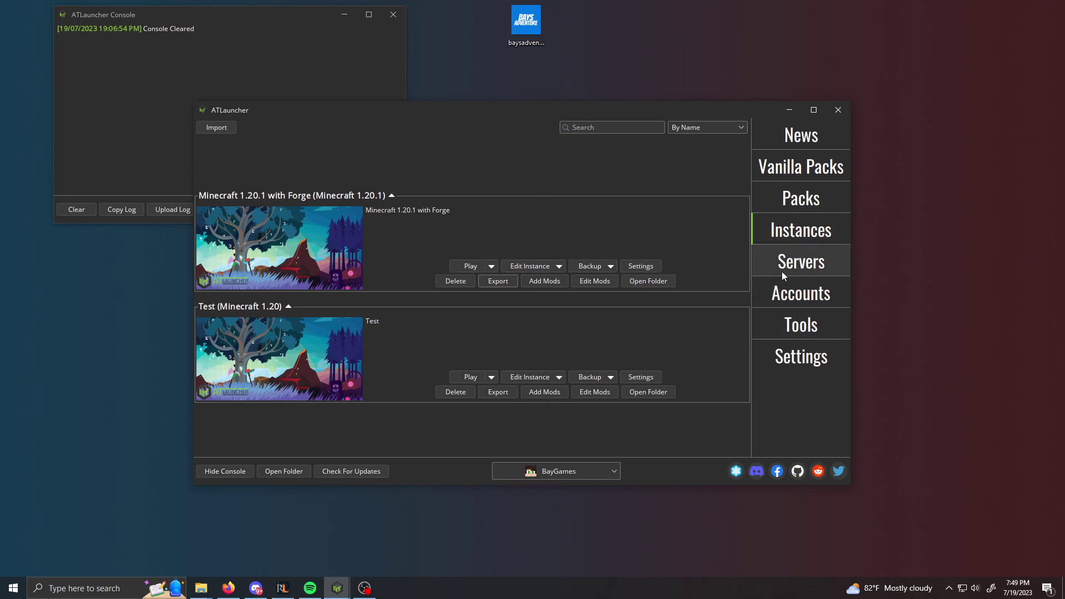
# Switch the 1.20.1 Forge instance's mod browser source to Modrinth, then close the browser
pyautogui.click(543, 281)
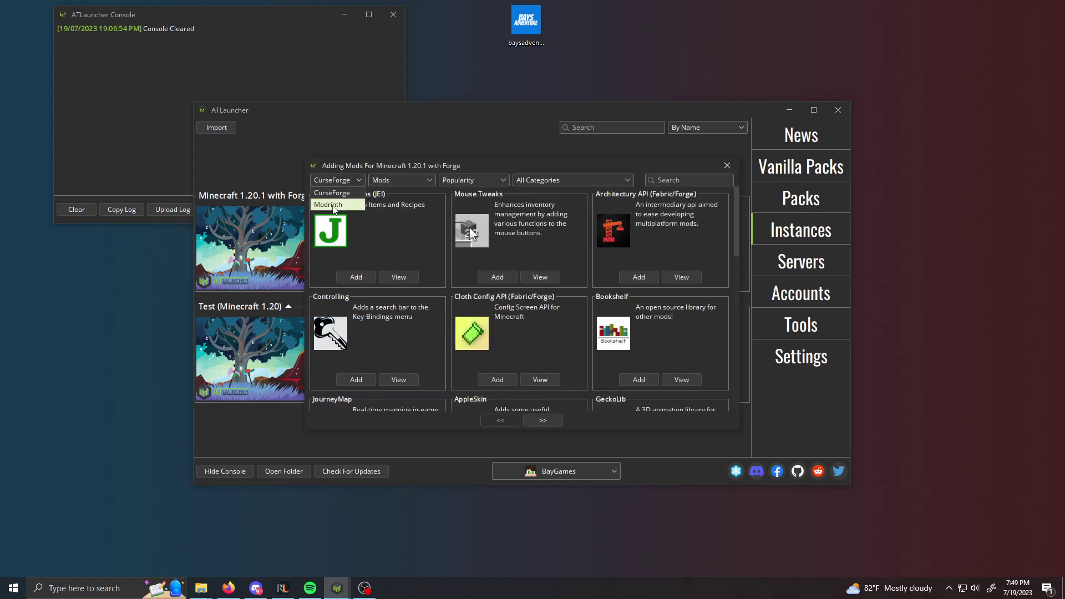
pyautogui.click(330, 204)
pyautogui.click(333, 183)
pyautogui.click(675, 176)
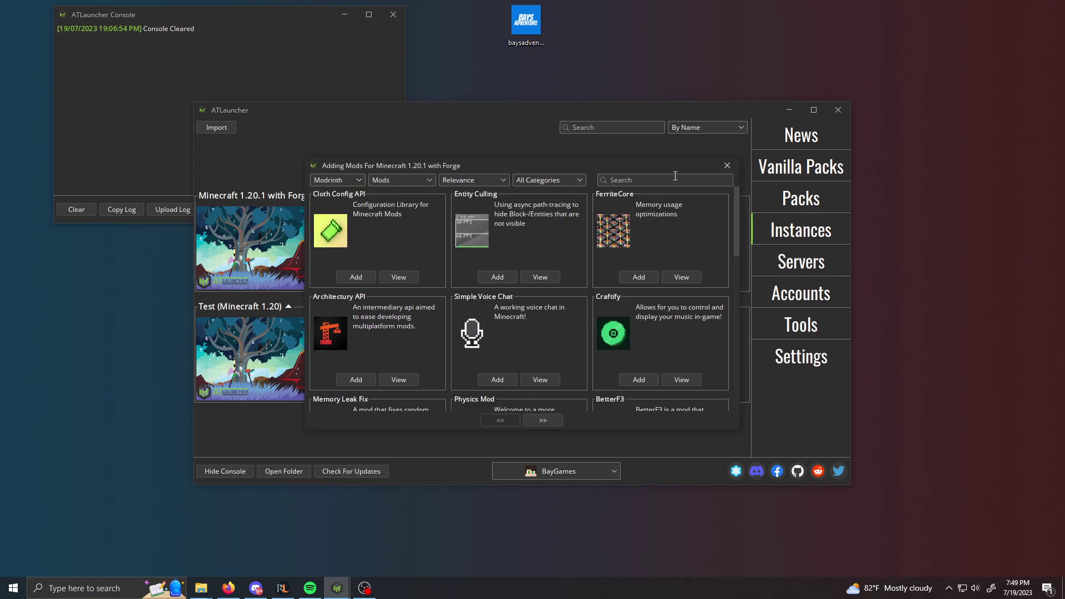
pyautogui.click(727, 167)
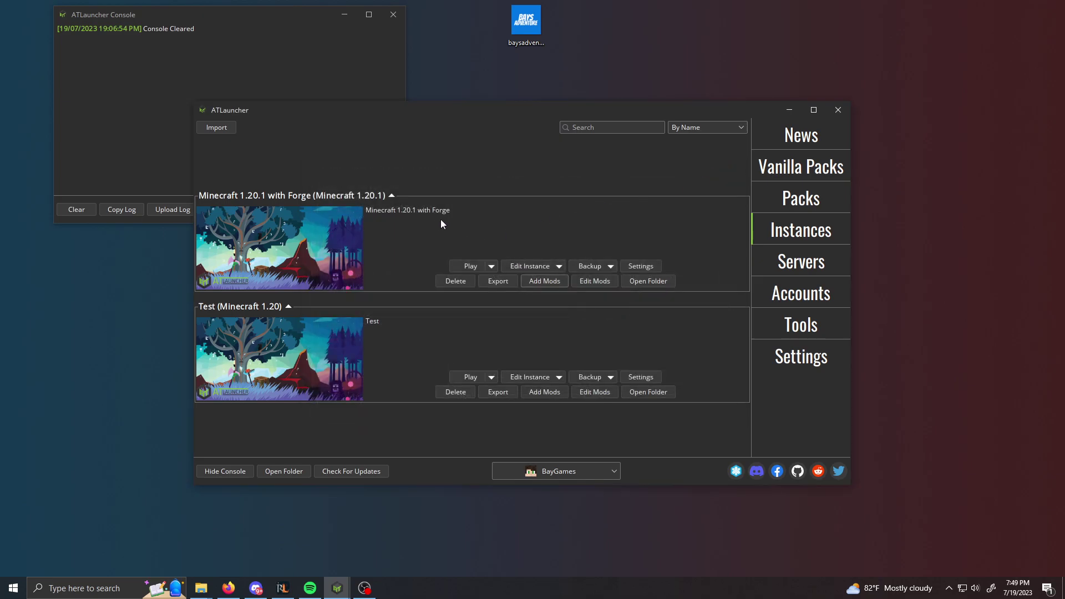
# Export the 1.20.1 Forge instance in Modrinth format as an .mrpack file on the desktop
pyautogui.click(496, 282)
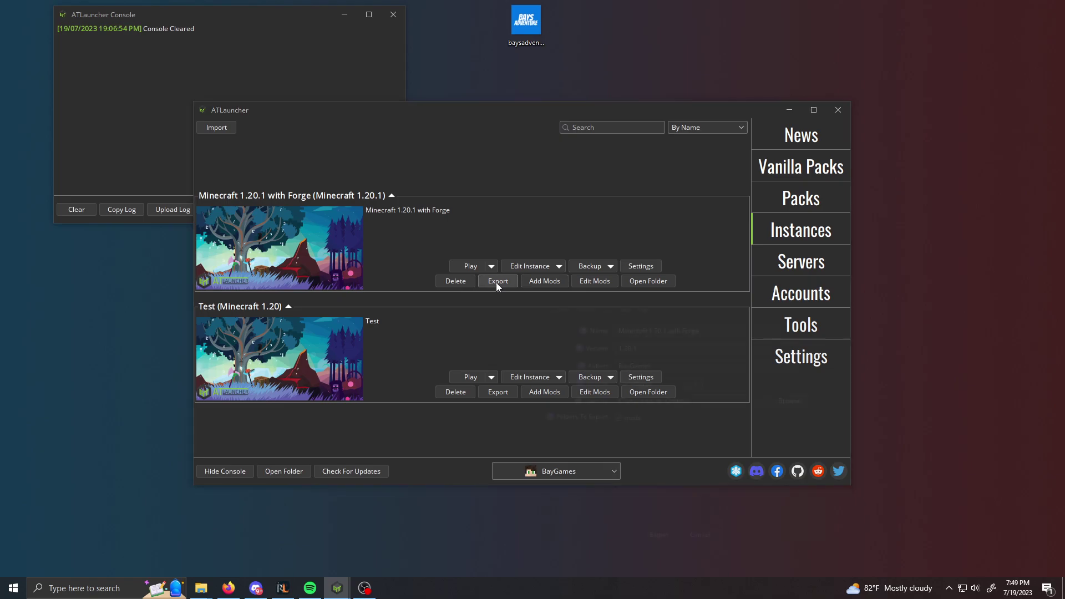
pyautogui.moveTo(641, 301); pyautogui.dragTo(444, 152)
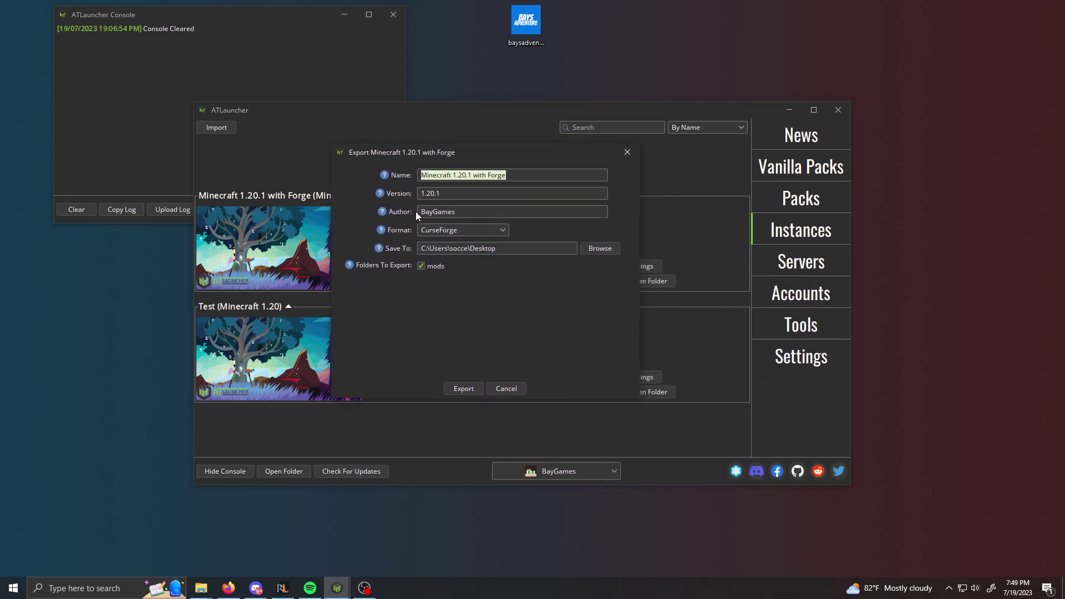
pyautogui.click(444, 231)
pyautogui.click(453, 258)
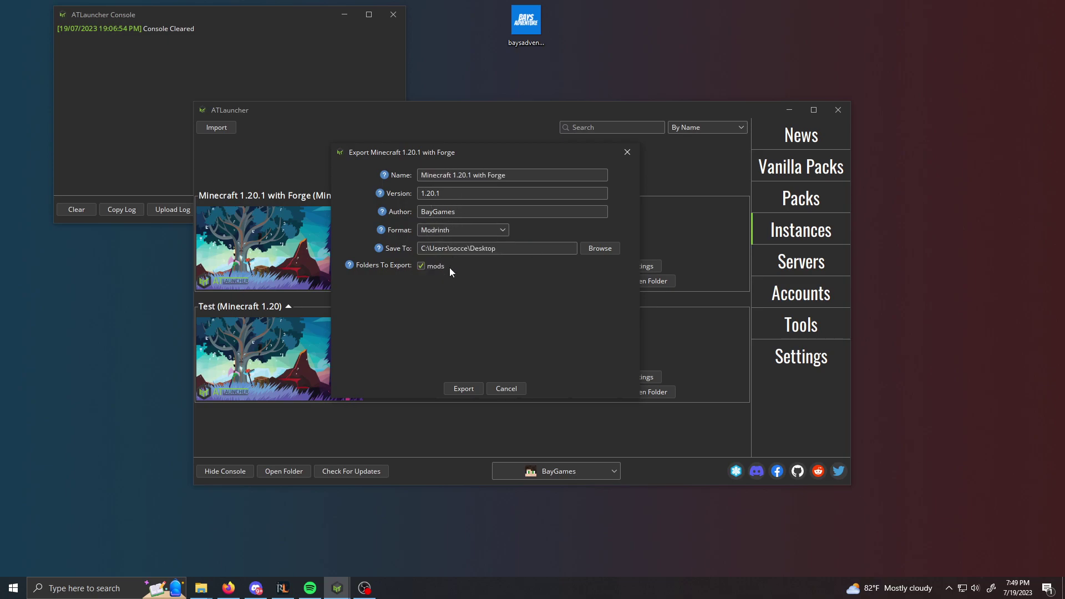
pyautogui.click(442, 232)
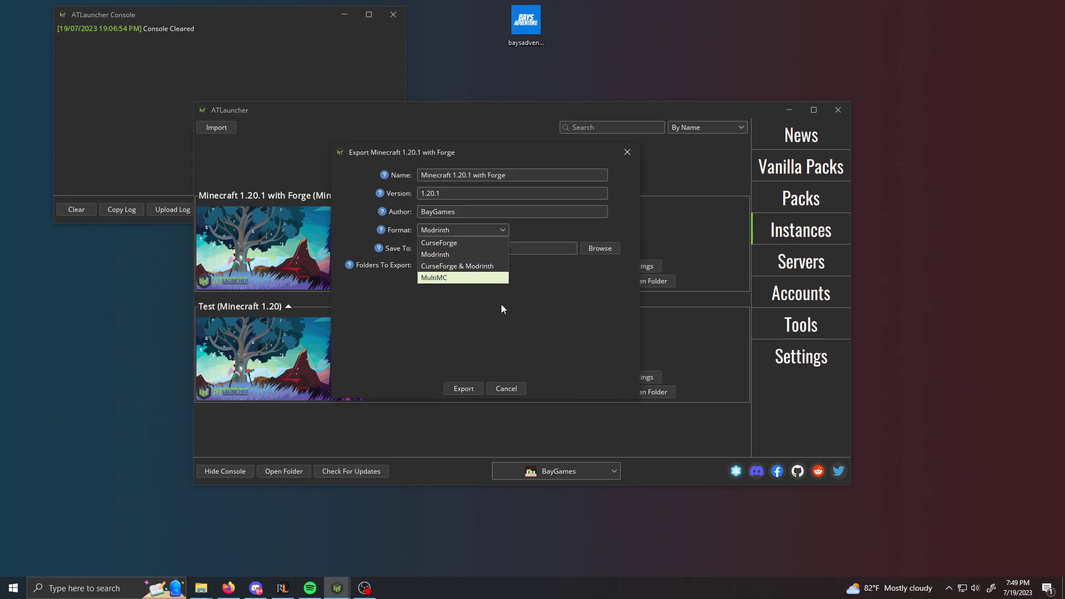
pyautogui.click(484, 341)
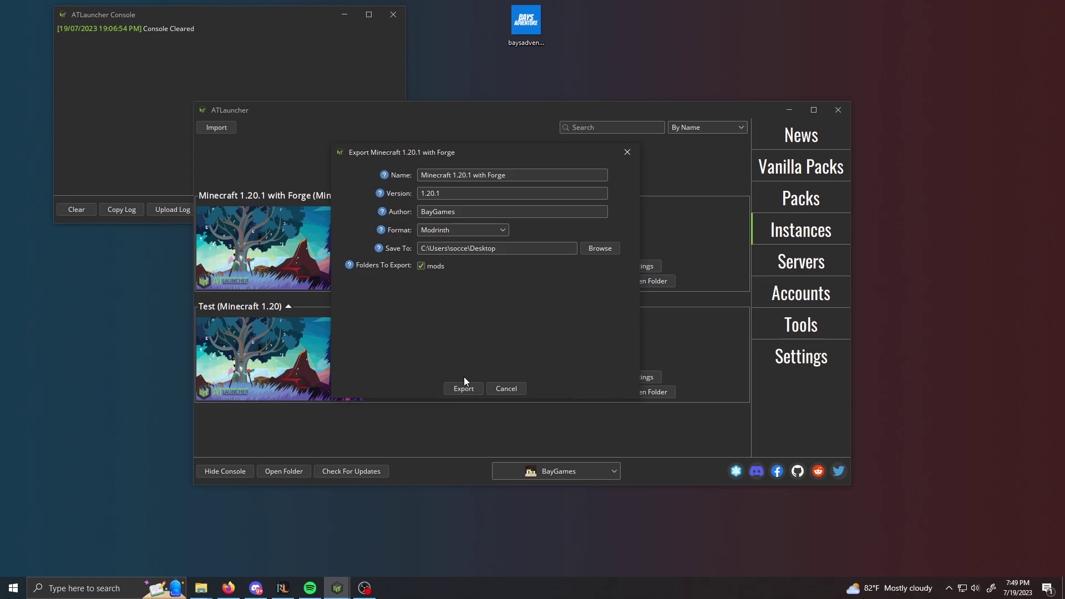
pyautogui.click(463, 388)
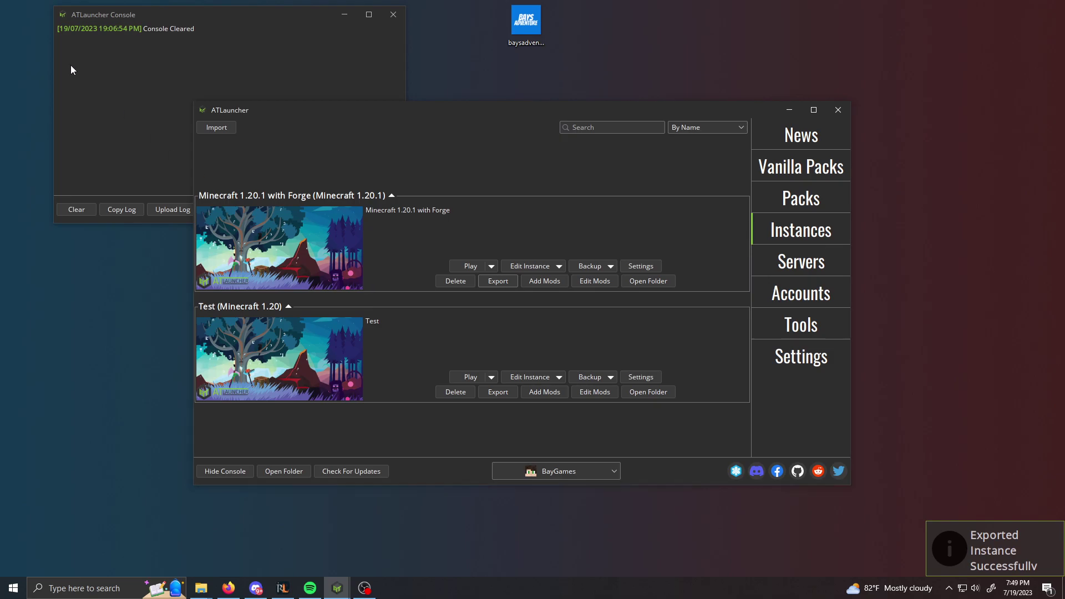
pyautogui.moveTo(26, 48); pyautogui.dragTo(587, 65)
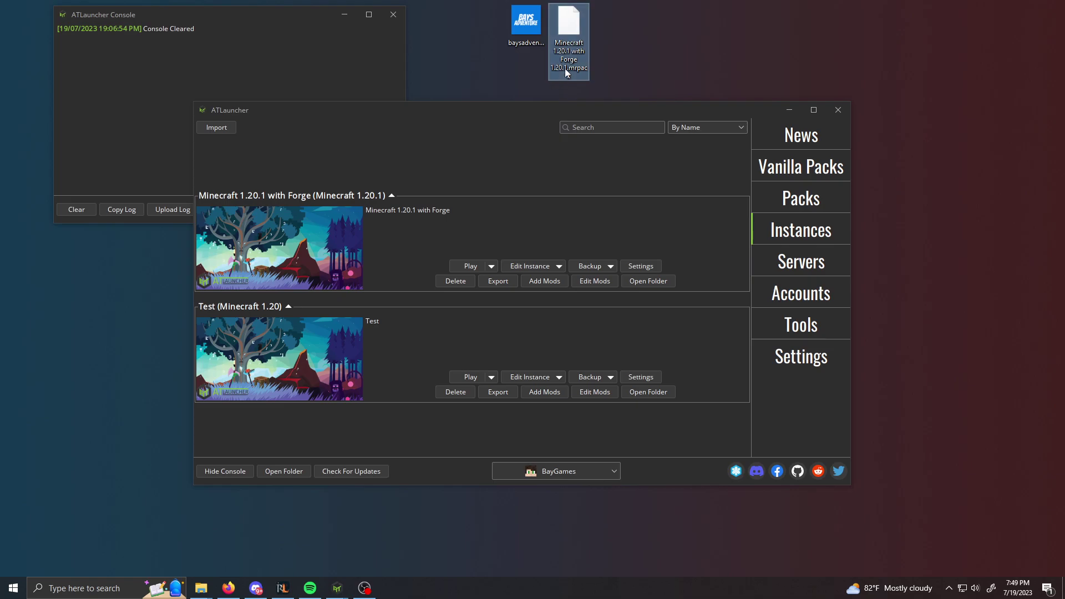
# From the Modrinth creator dashboard, create a Modpack project named 'Bays Adv' with summary 'Test'
pyautogui.click(229, 588)
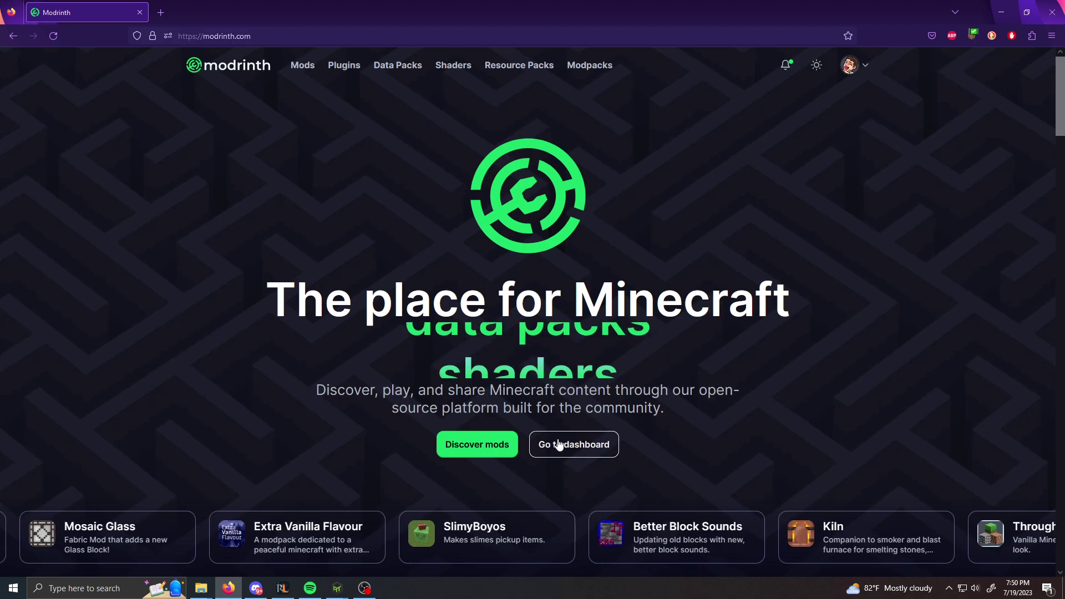
pyautogui.click(850, 71)
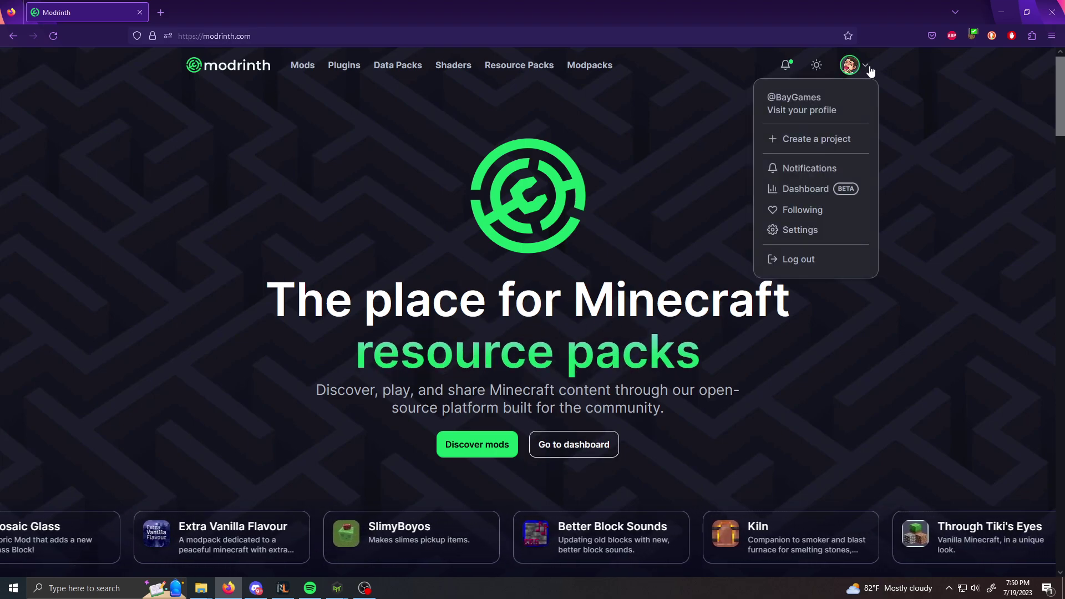
pyautogui.click(577, 443)
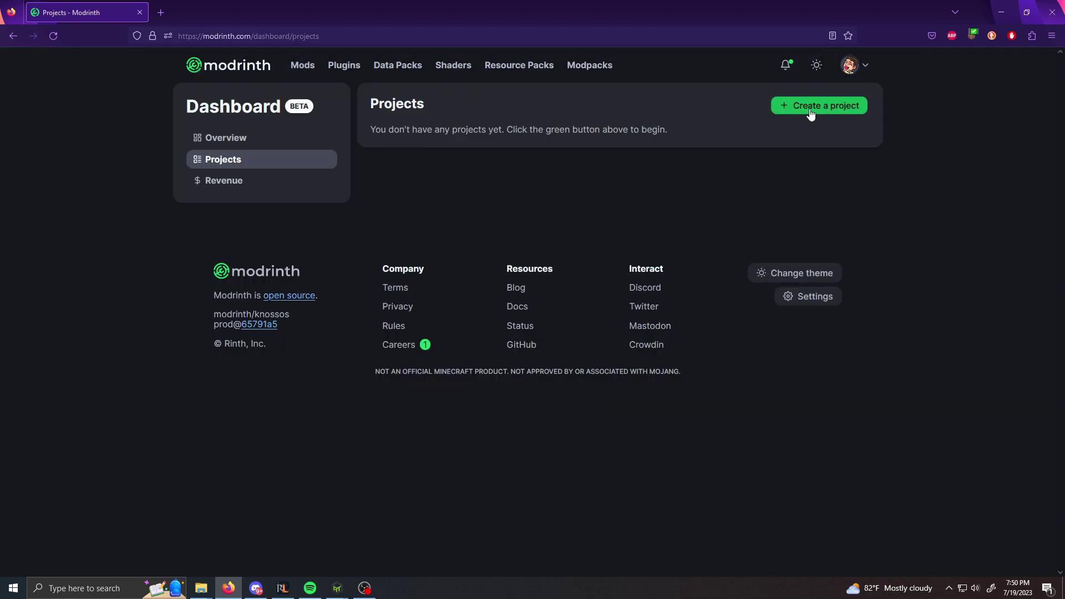
pyautogui.click(810, 111)
pyautogui.click(412, 272)
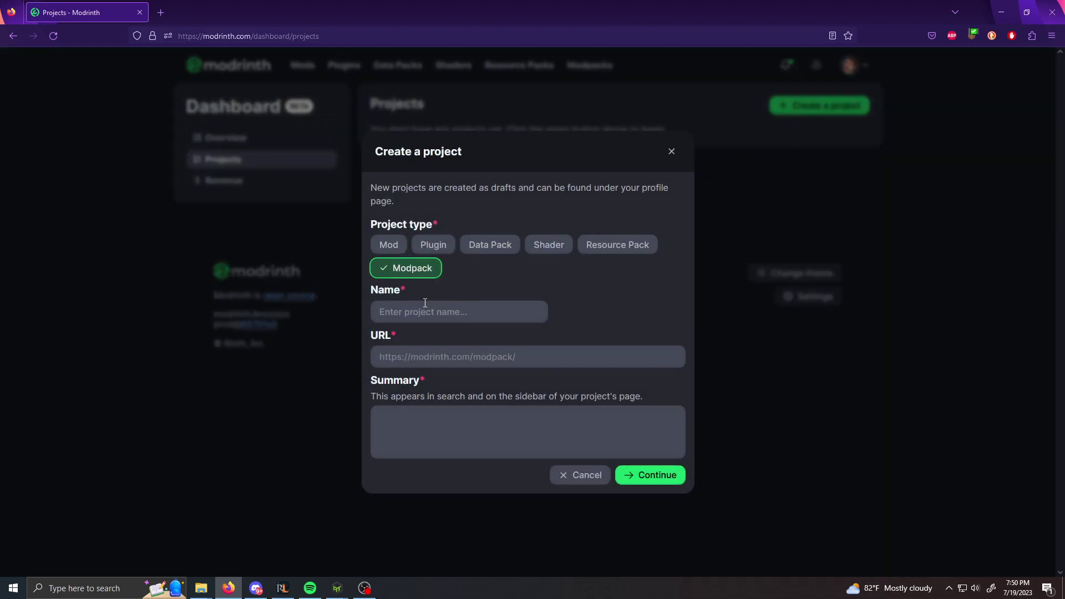
pyautogui.click(423, 313)
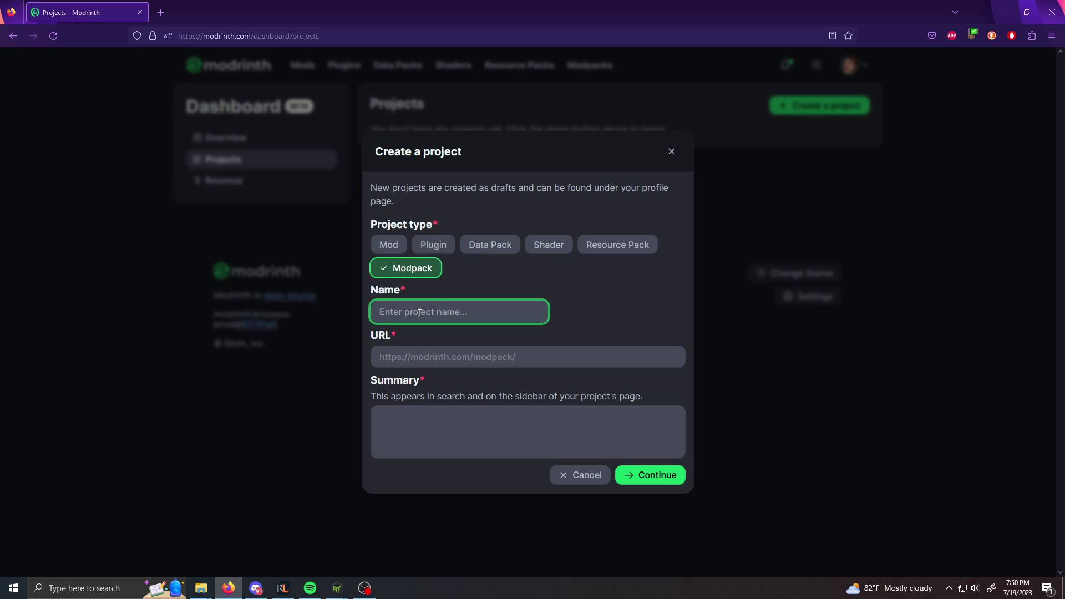
pyautogui.write('Bays Adv')
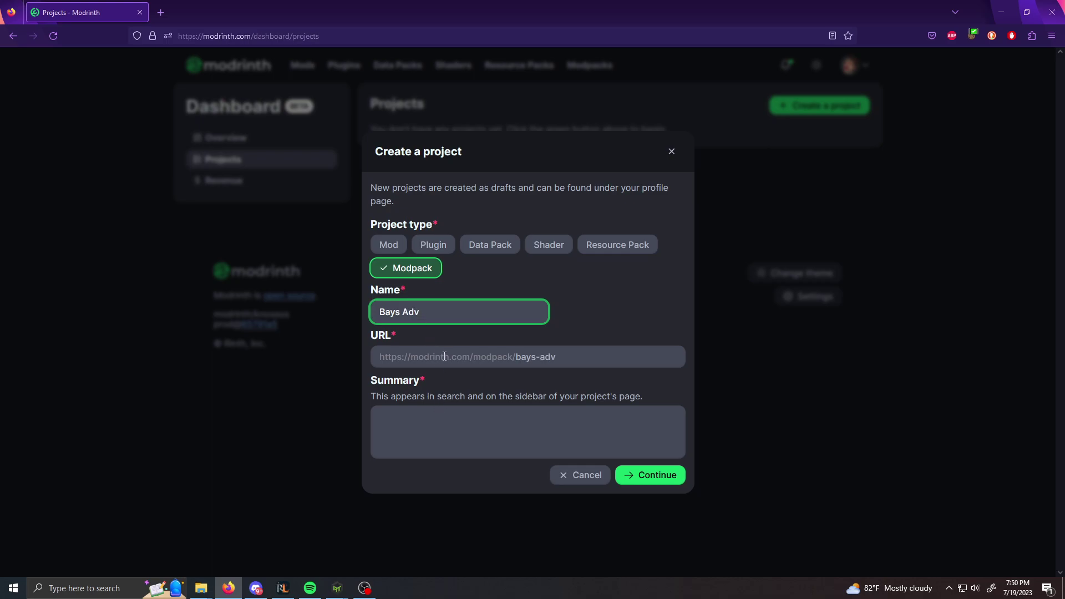
pyautogui.click(420, 416)
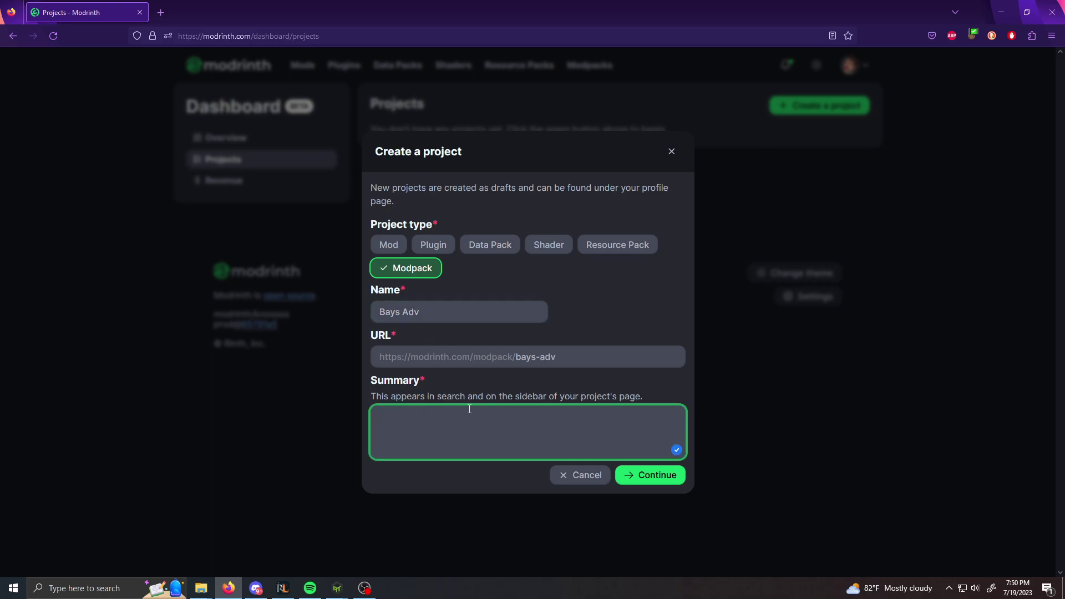
pyautogui.write('Test')
pyautogui.click(648, 481)
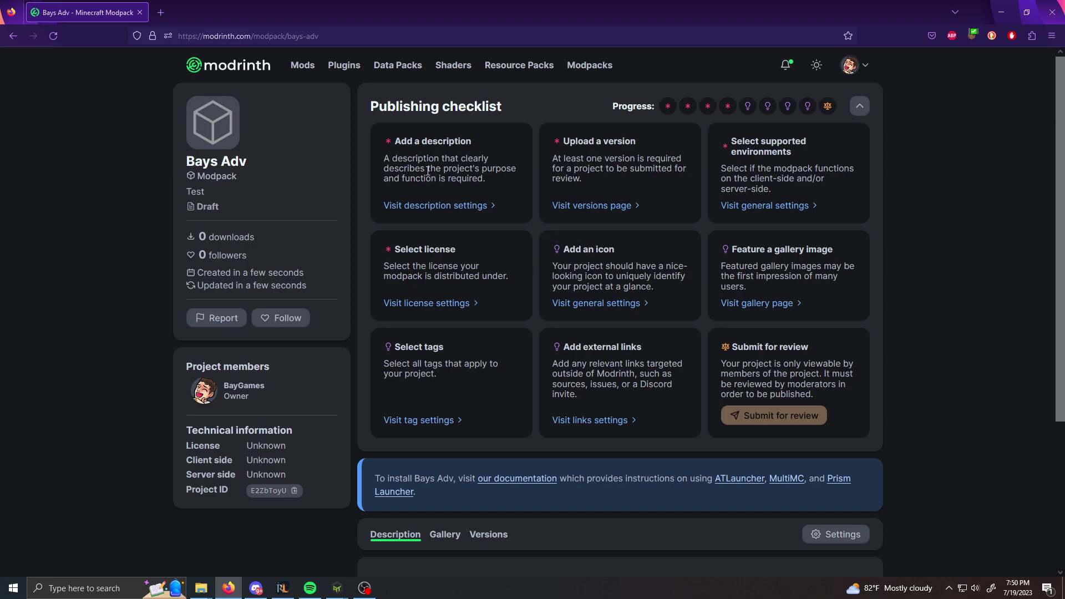
# Write 'Test' as the Bays Adv description and save the changes
pyautogui.click(405, 205)
pyautogui.scroll(-6, 464, 183)
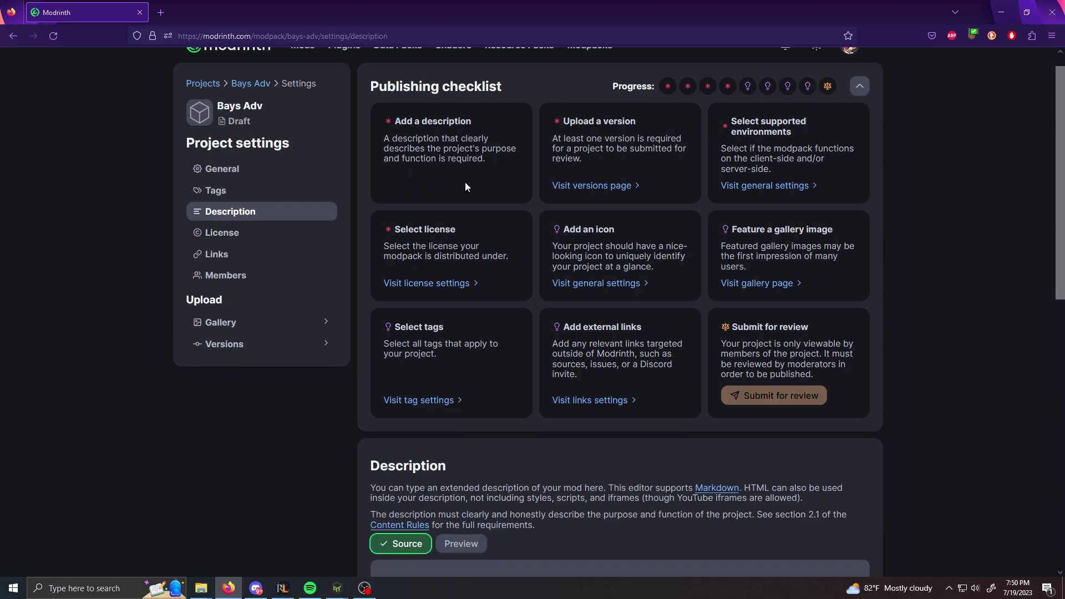
pyautogui.click(471, 290)
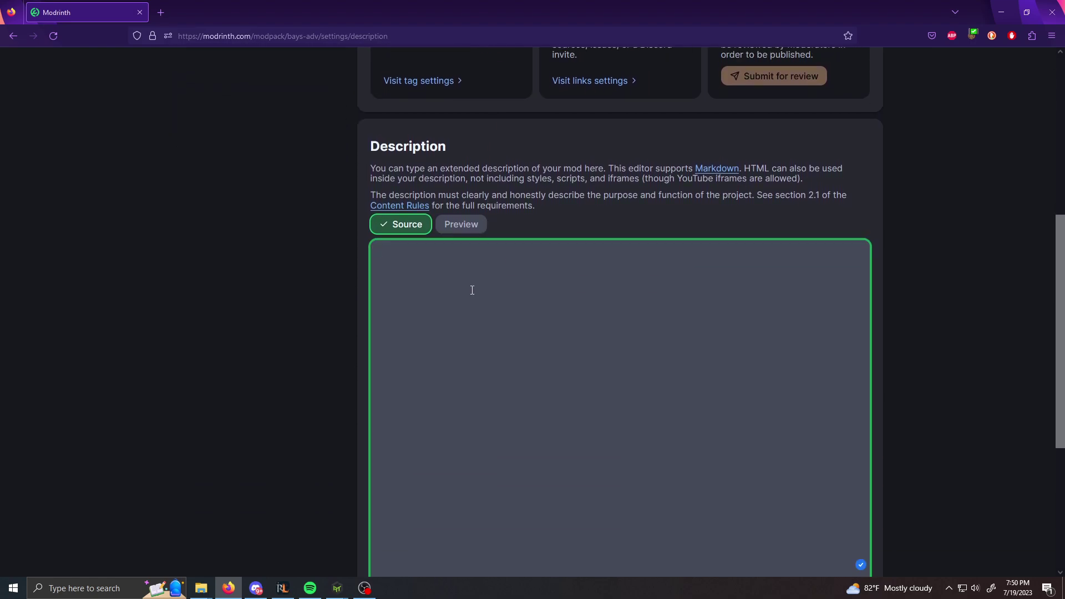
pyautogui.write('Test')
pyautogui.scroll(-1, 551, 178)
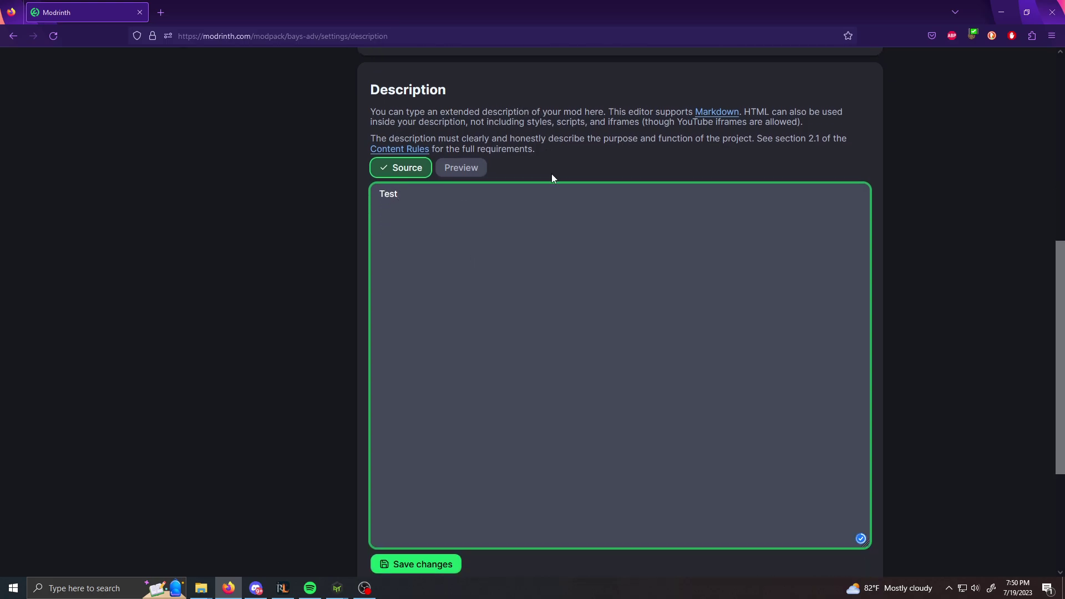
pyautogui.scroll(-1, 524, 173)
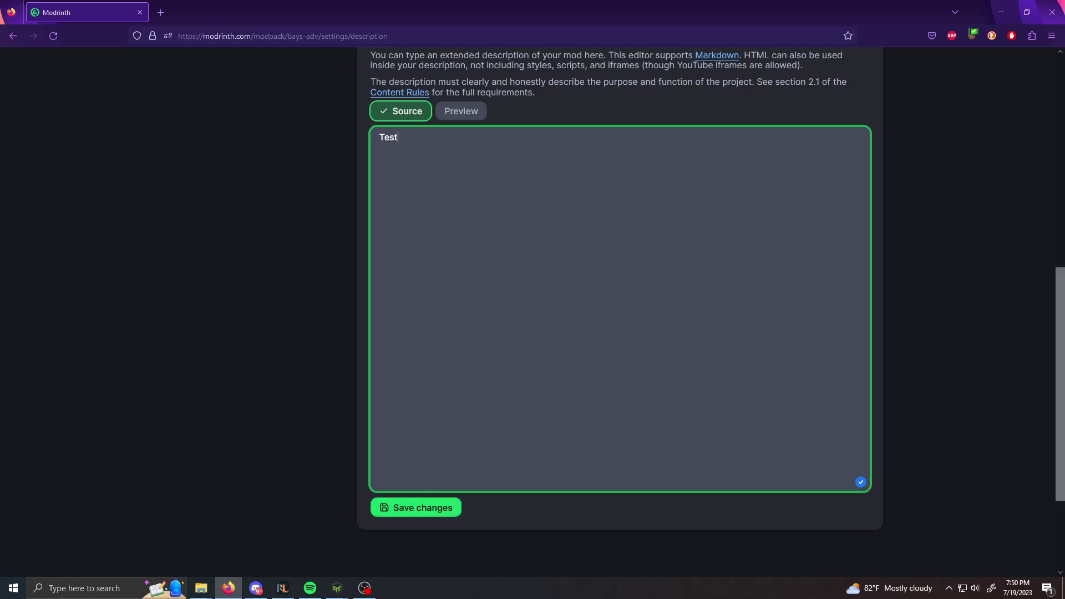
pyautogui.click(435, 507)
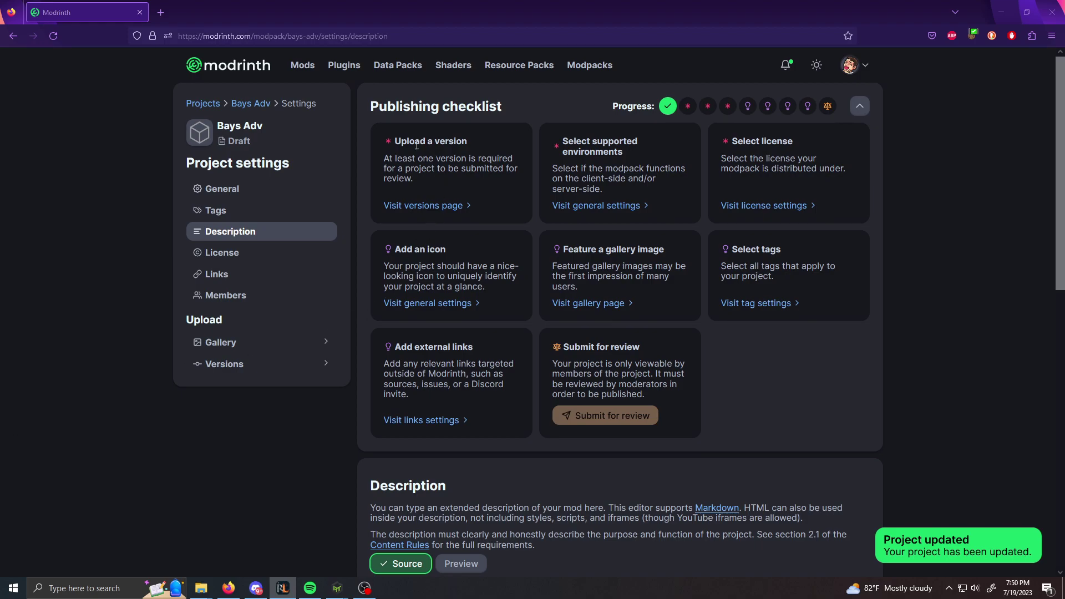
# Upload the exported Minecraft 1.20.1 .mrpack and create it as release version Bays Adv 1.20.1 for Forge
pyautogui.click(426, 206)
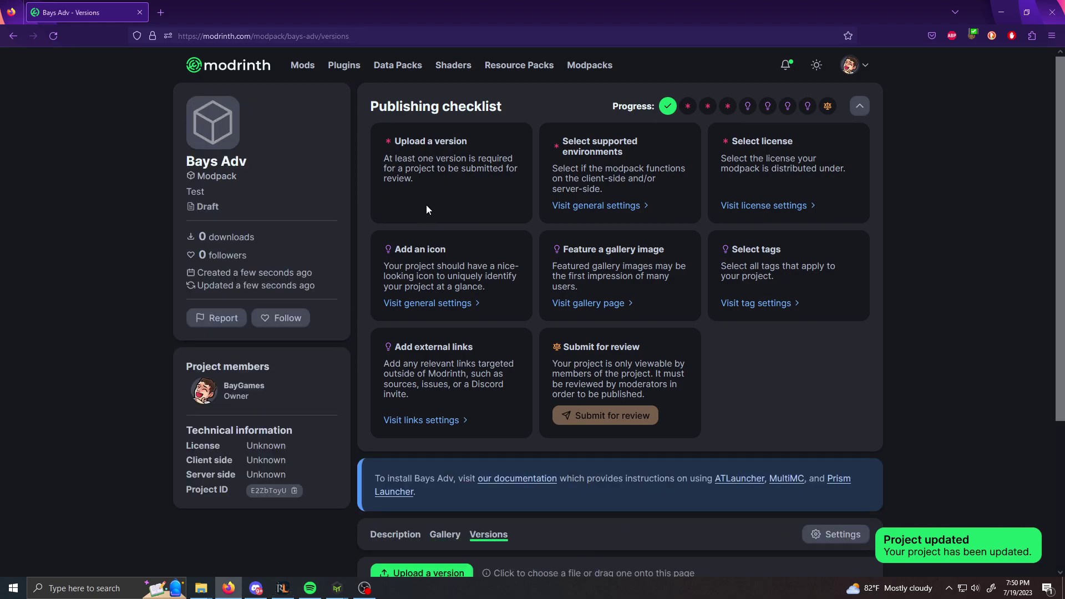
pyautogui.scroll(-3, 488, 252)
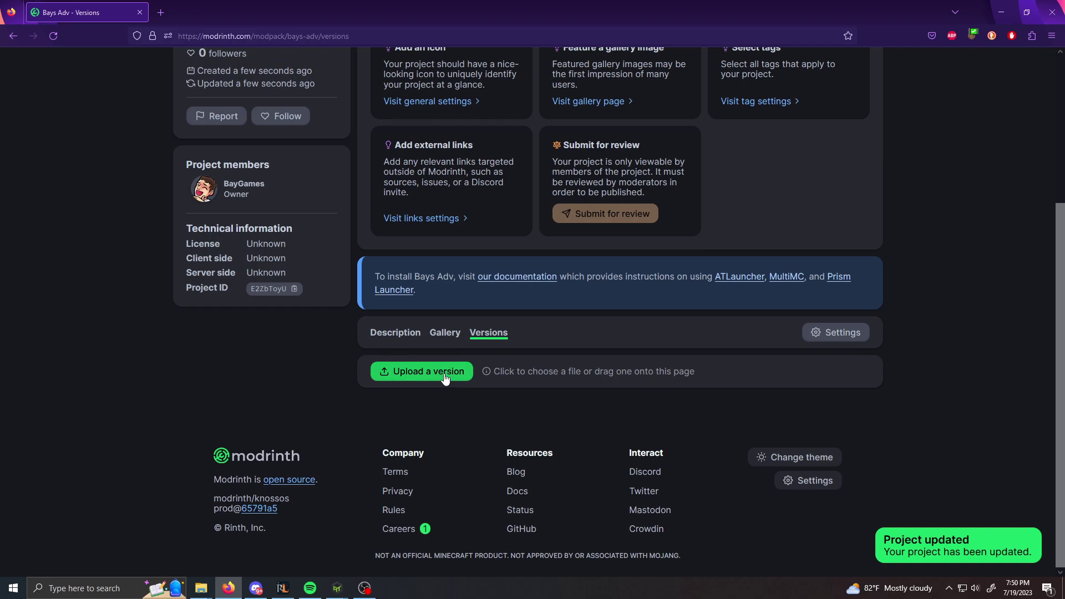
pyautogui.click(444, 378)
pyautogui.click(143, 95)
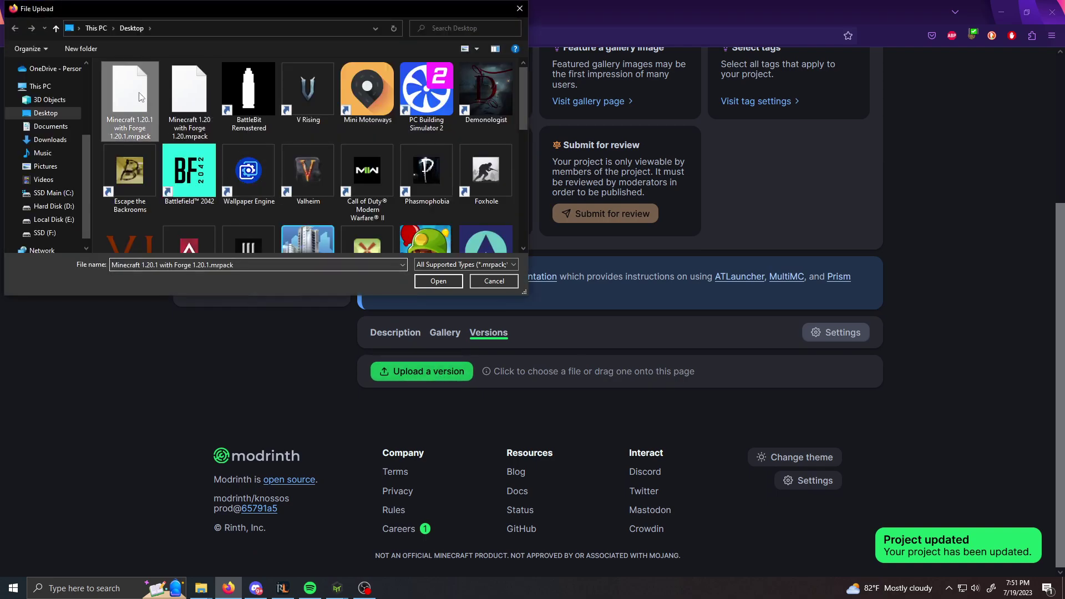
pyautogui.click(437, 281)
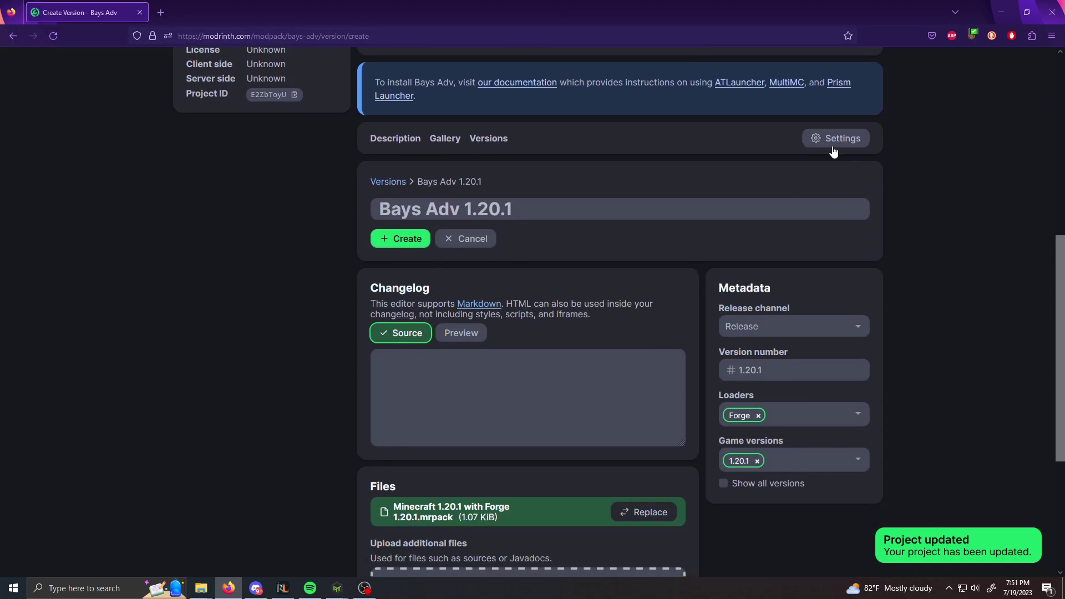
pyautogui.scroll(-2, 650, 488)
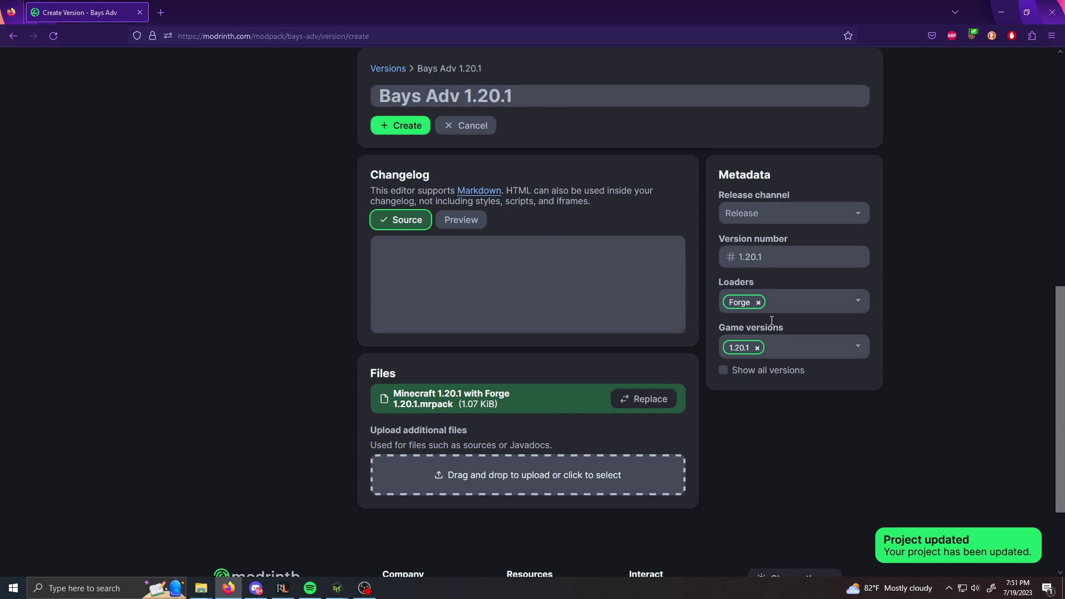
pyautogui.scroll(2, 471, 268)
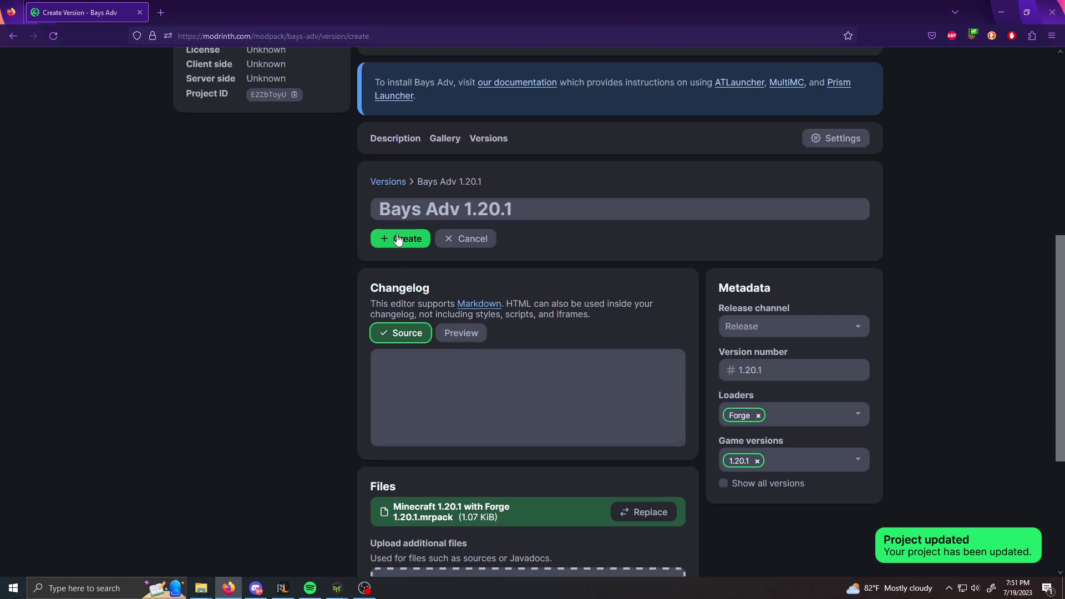
pyautogui.scroll(3, 398, 239)
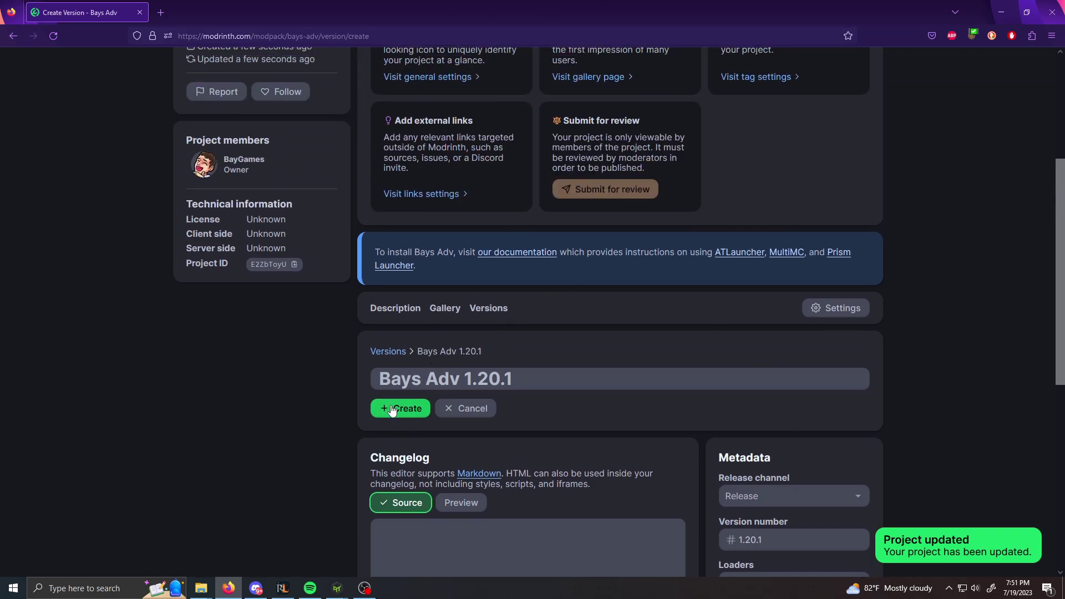
pyautogui.click(408, 408)
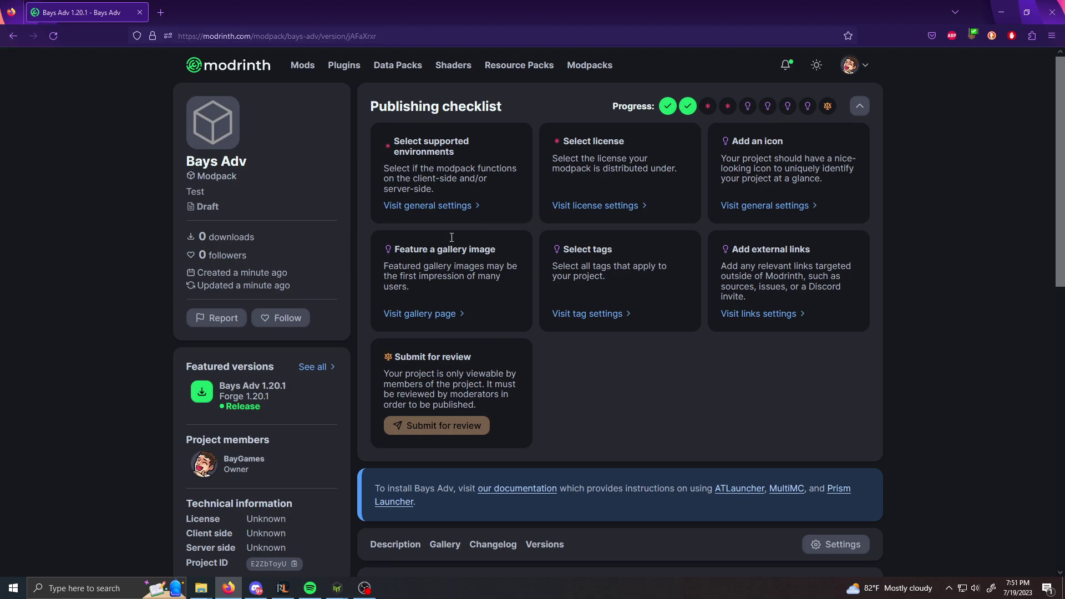
# Go to Bays Adv's General settings and scroll to the Project information section
pyautogui.click(417, 210)
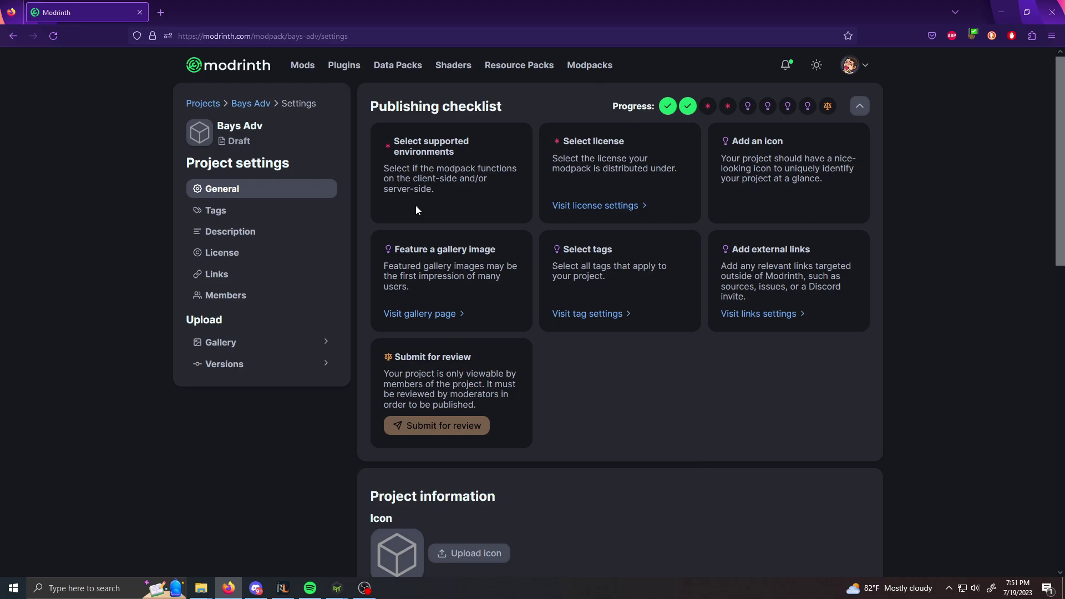
pyautogui.scroll(-4, 600, 292)
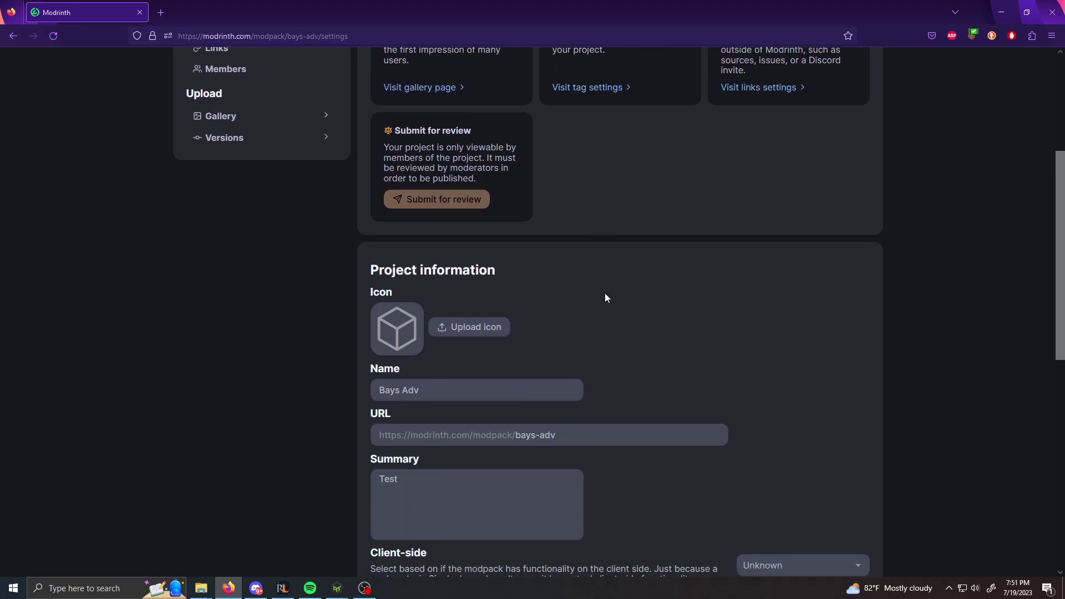
pyautogui.scroll(-1, 418, 484)
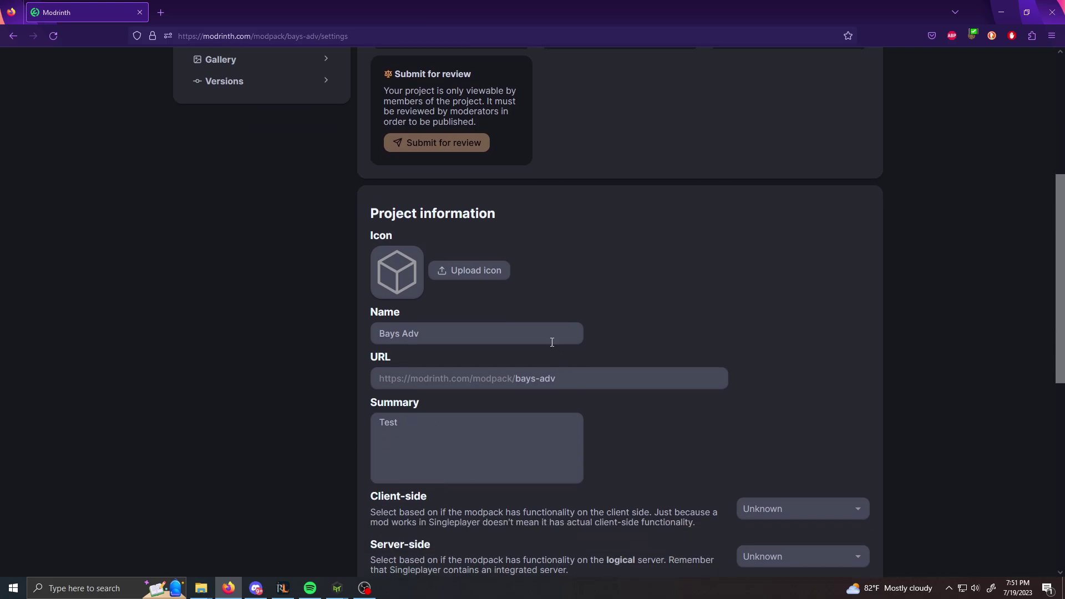
pyautogui.scroll(1, 570, 260)
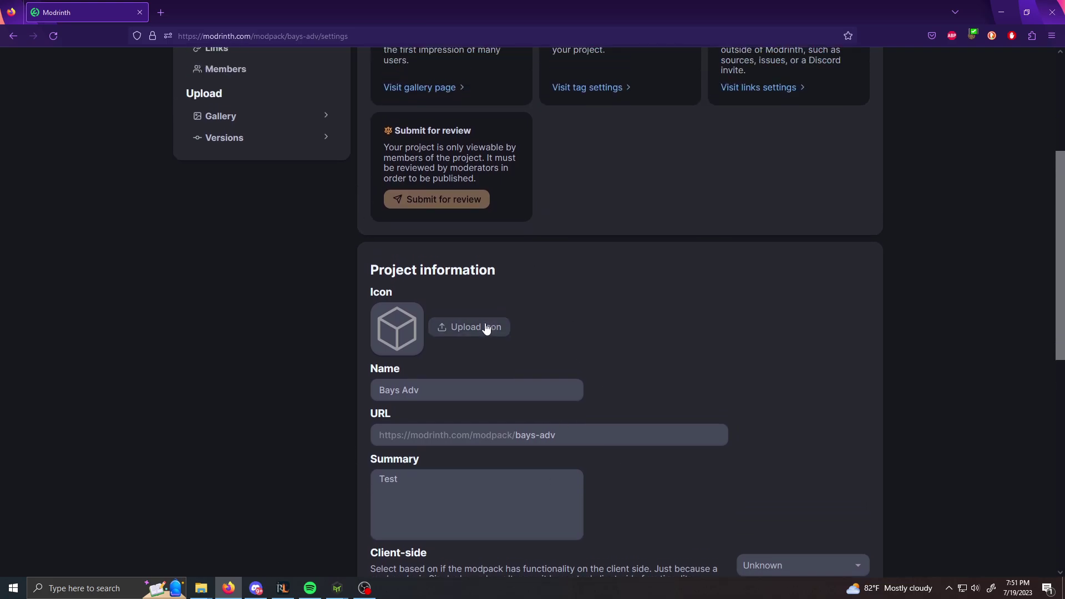
# Upload baysadven.png as the Bays Adv project icon
pyautogui.click(480, 329)
pyautogui.click(185, 84)
pyautogui.click(422, 282)
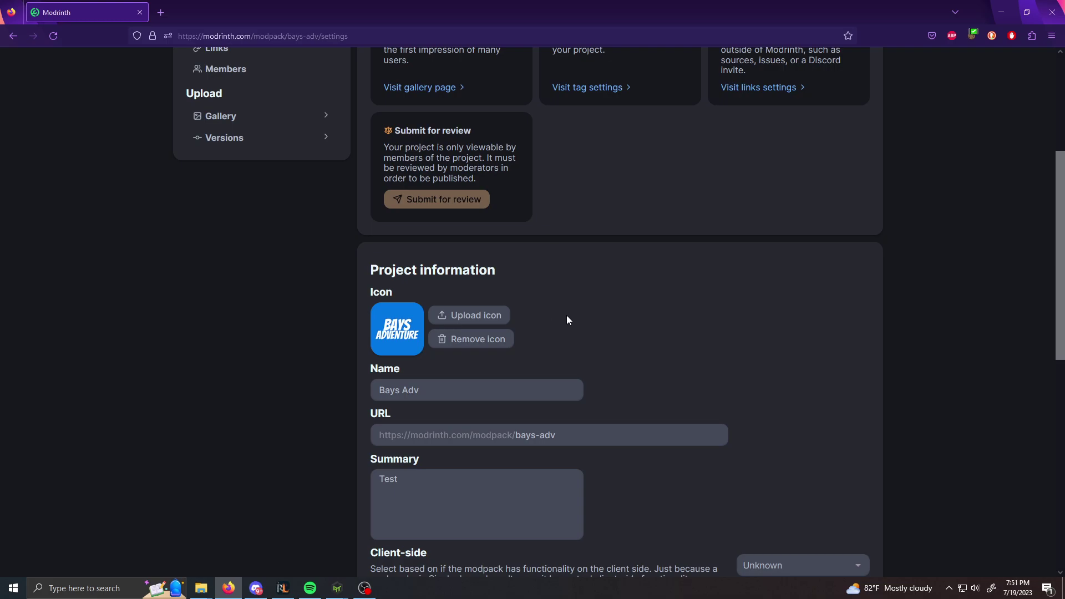
pyautogui.scroll(-5, 564, 318)
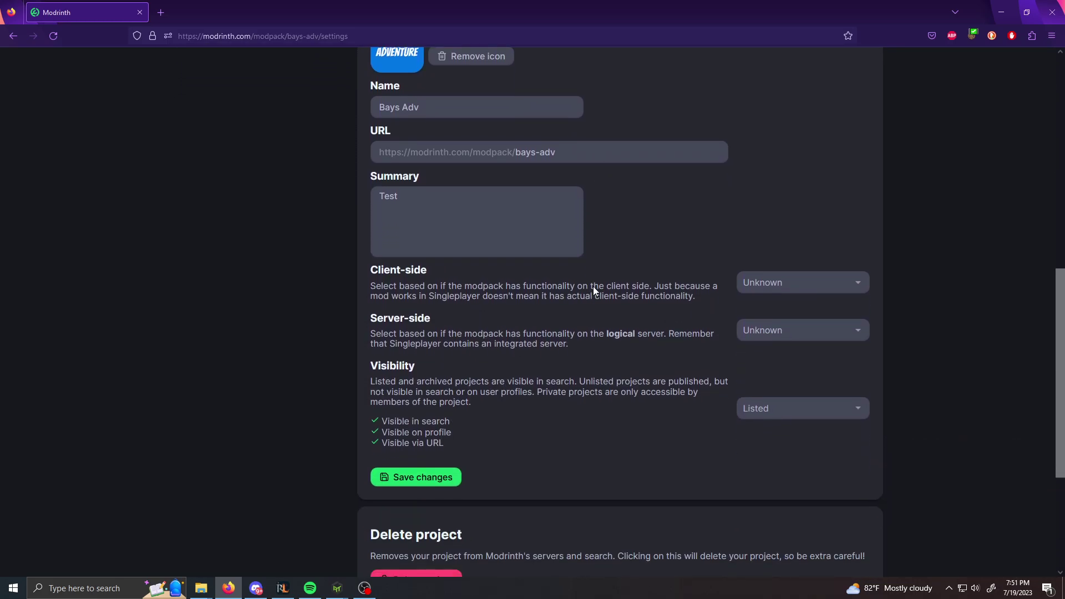
pyautogui.scroll(1, 412, 109)
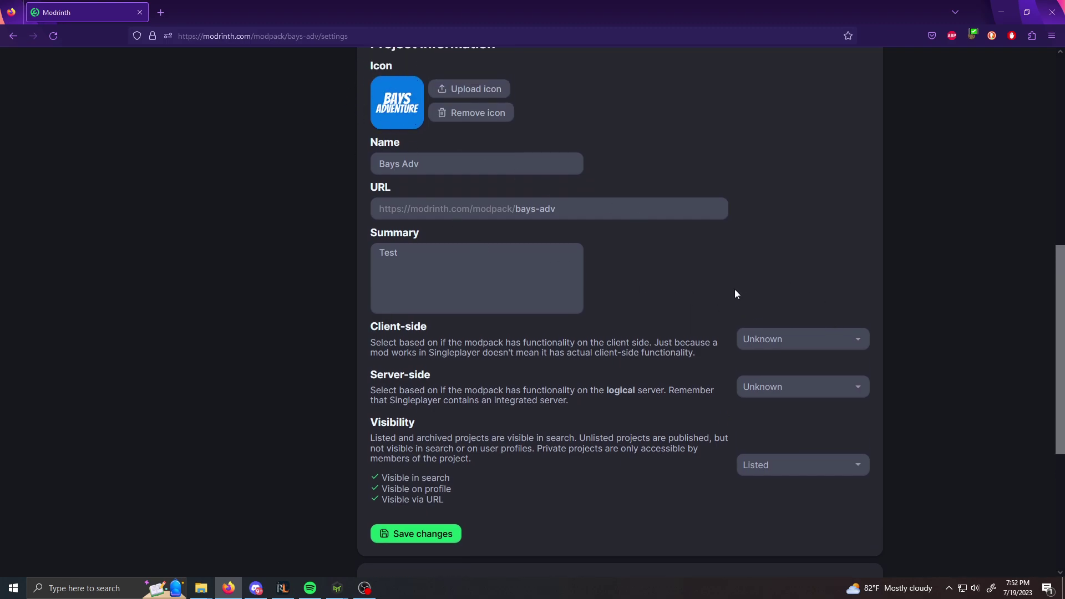
# Set client-side to Required, server-side to Unsupported, keep visibility Listed, and save
pyautogui.click(838, 344)
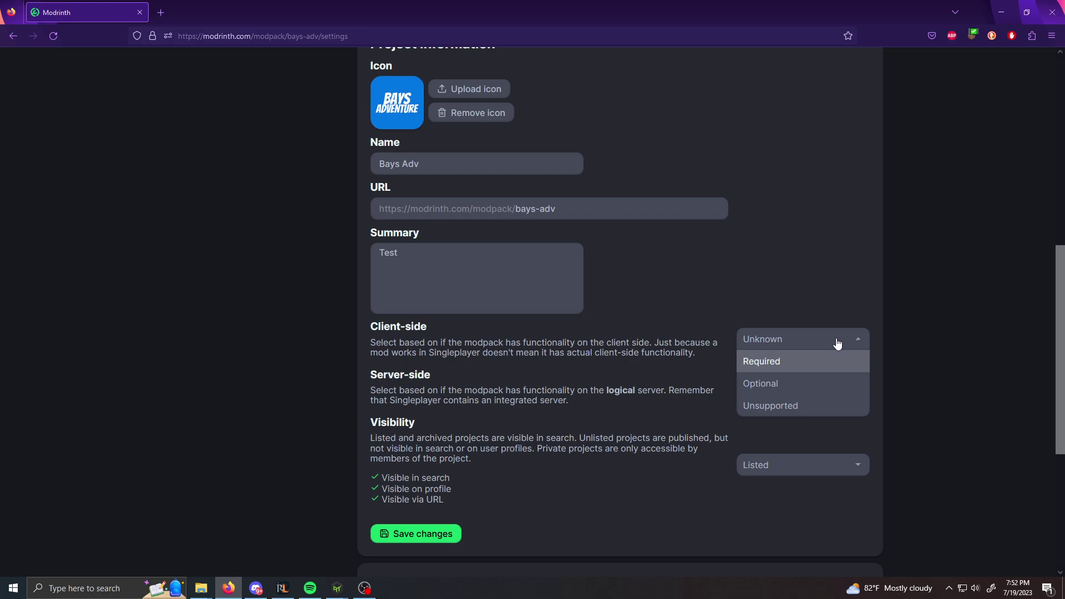
pyautogui.click(762, 362)
pyautogui.click(761, 387)
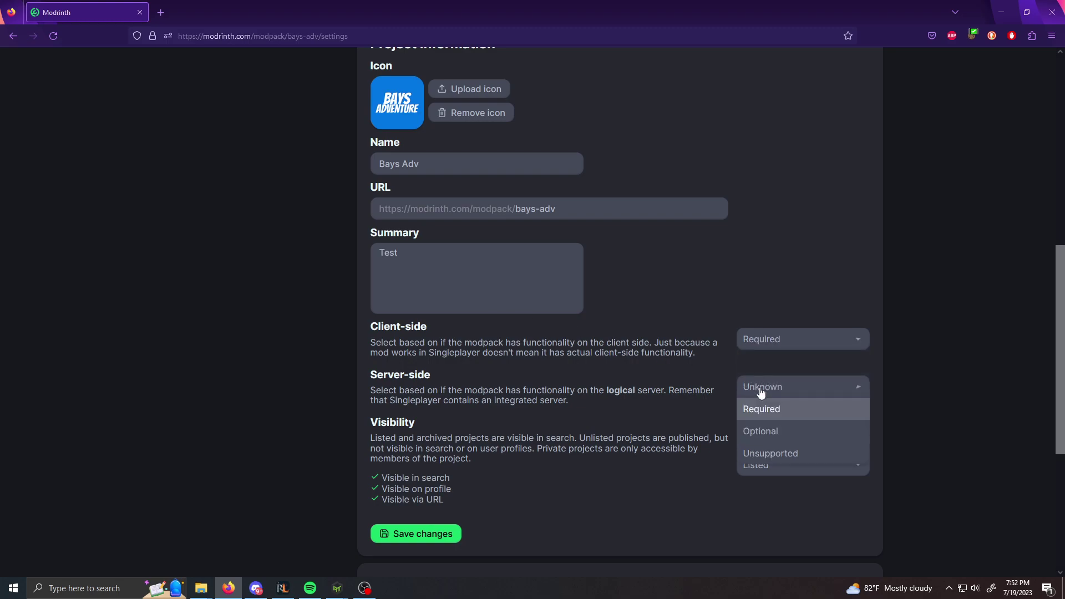
pyautogui.click(763, 455)
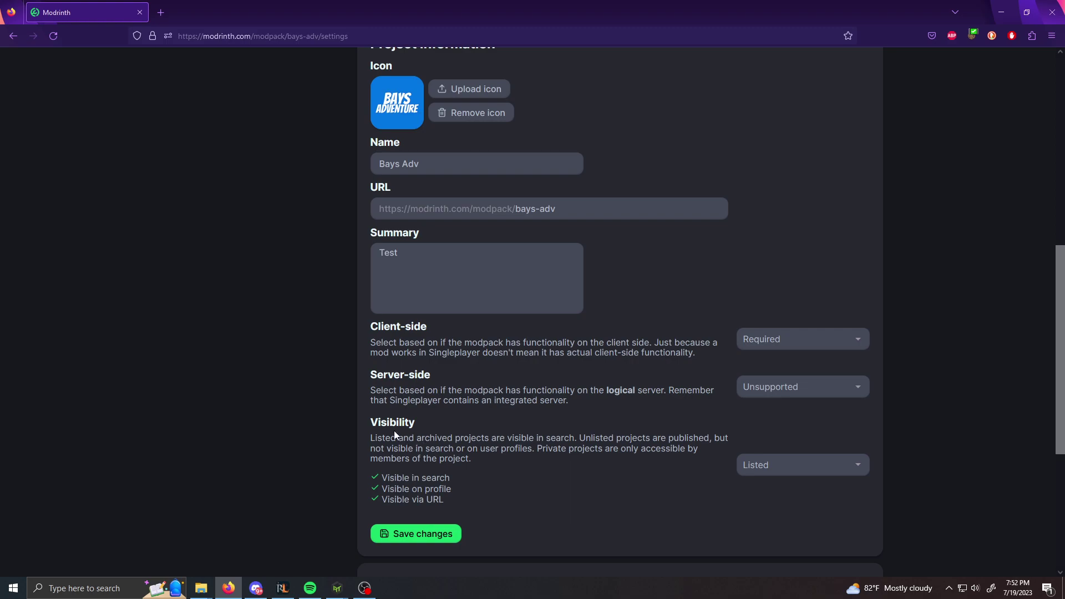
pyautogui.click(756, 469)
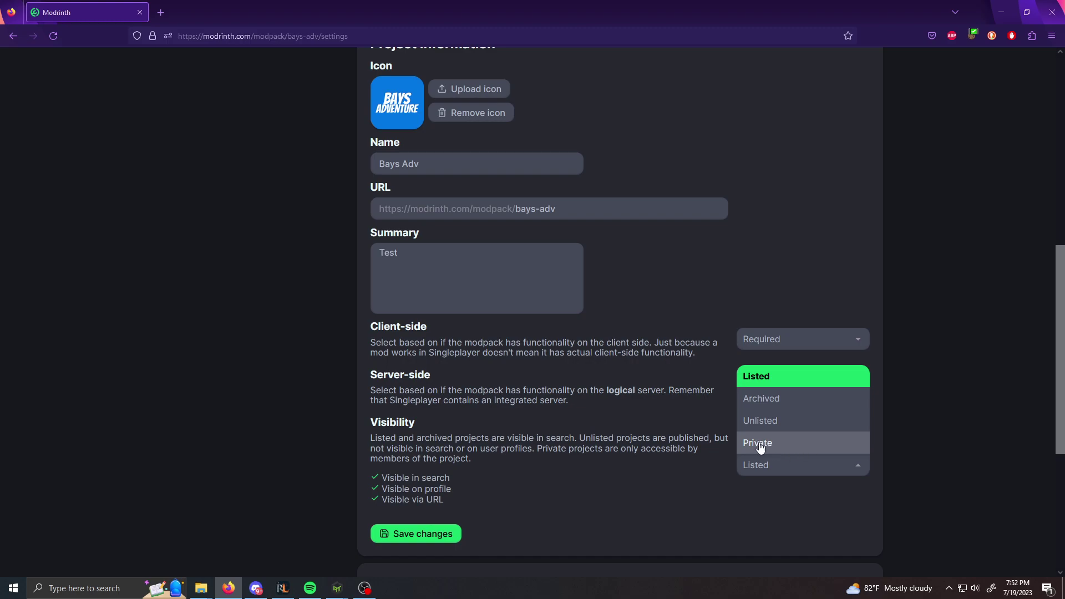
pyautogui.click(763, 382)
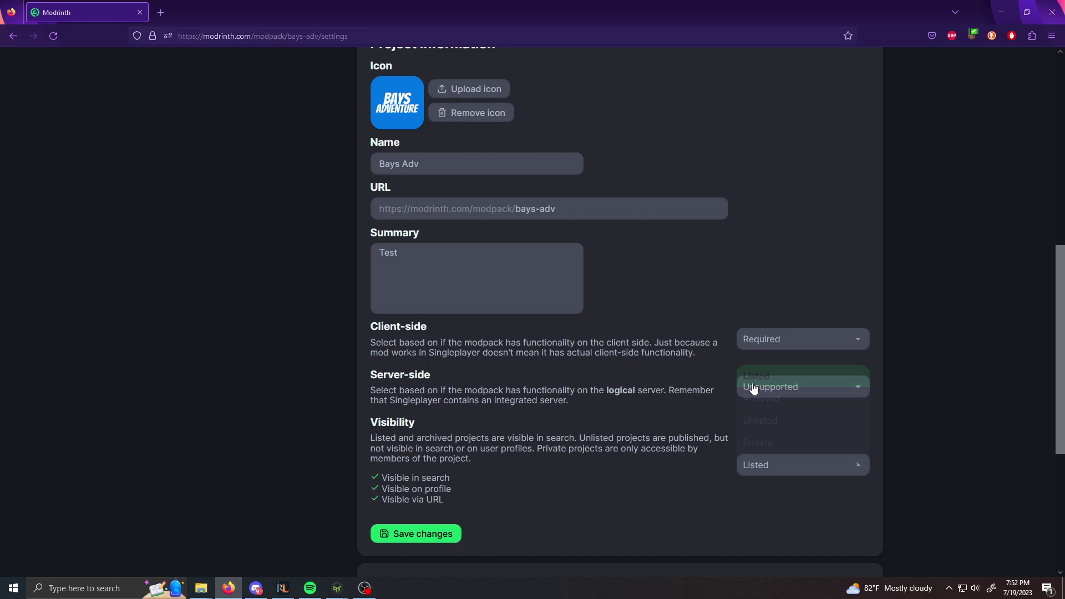
pyautogui.click(440, 533)
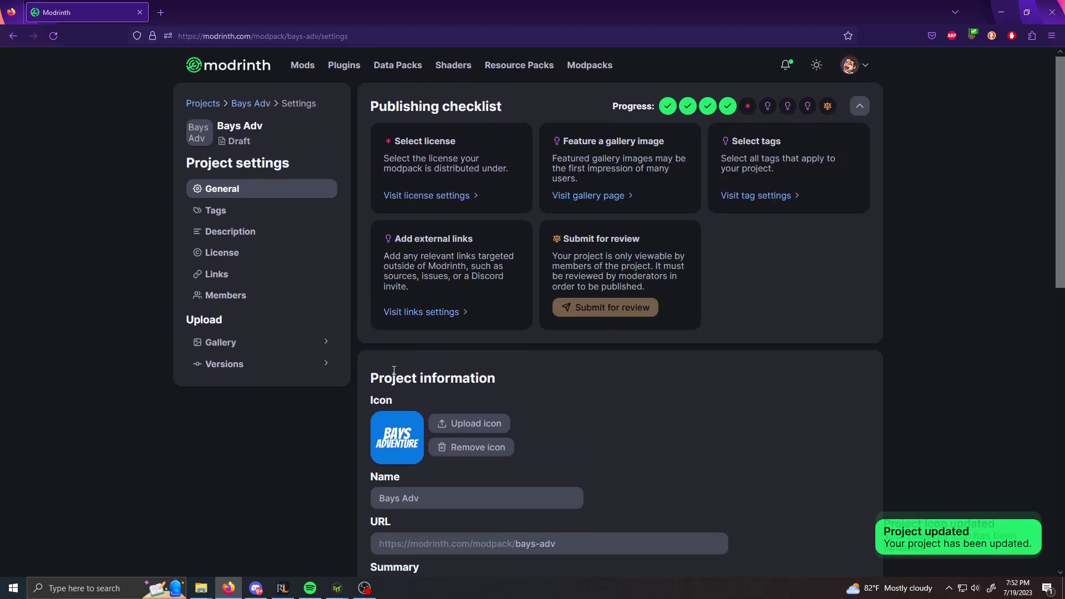
# Reach the Bays Adv License settings page, passing briefly through Description settings
pyautogui.click(424, 196)
pyautogui.scroll(-1, 484, 225)
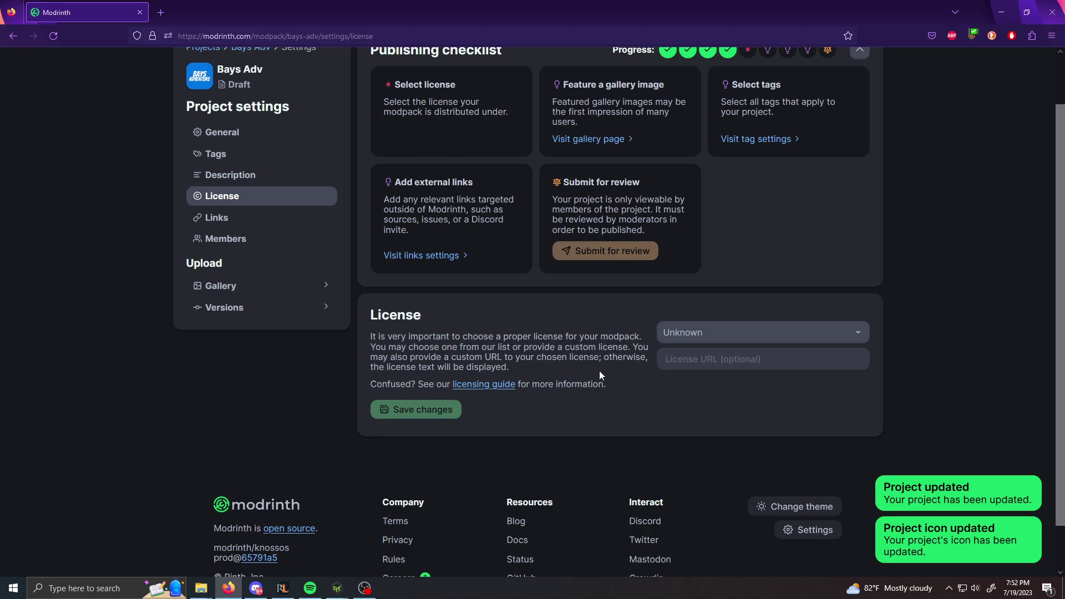
pyautogui.scroll(1, 455, 244)
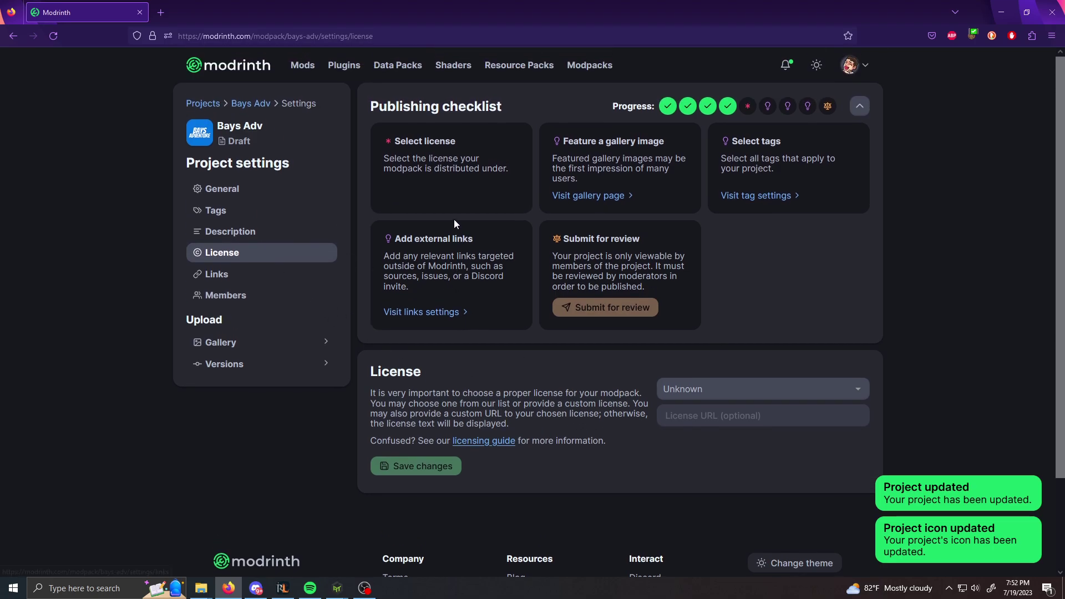
pyautogui.hotkey('alt', 'Tab')
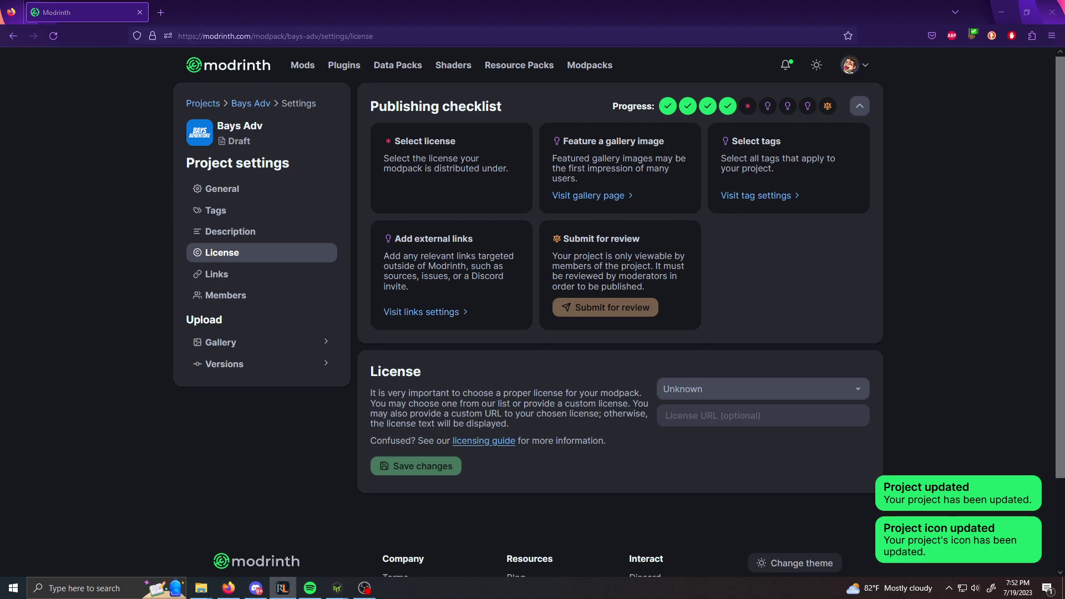
pyautogui.click(217, 237)
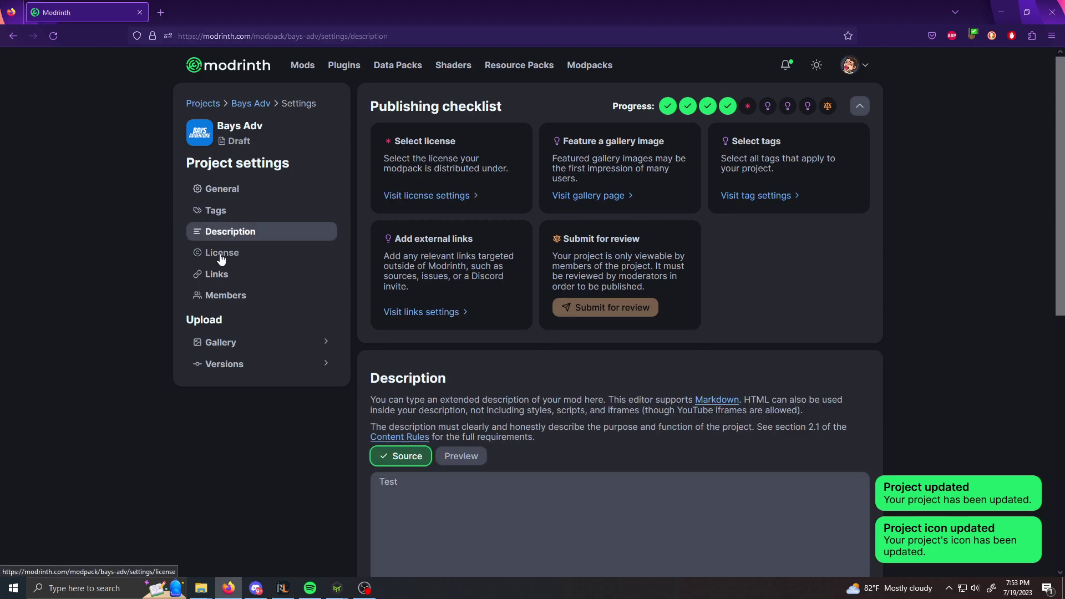
pyautogui.click(220, 256)
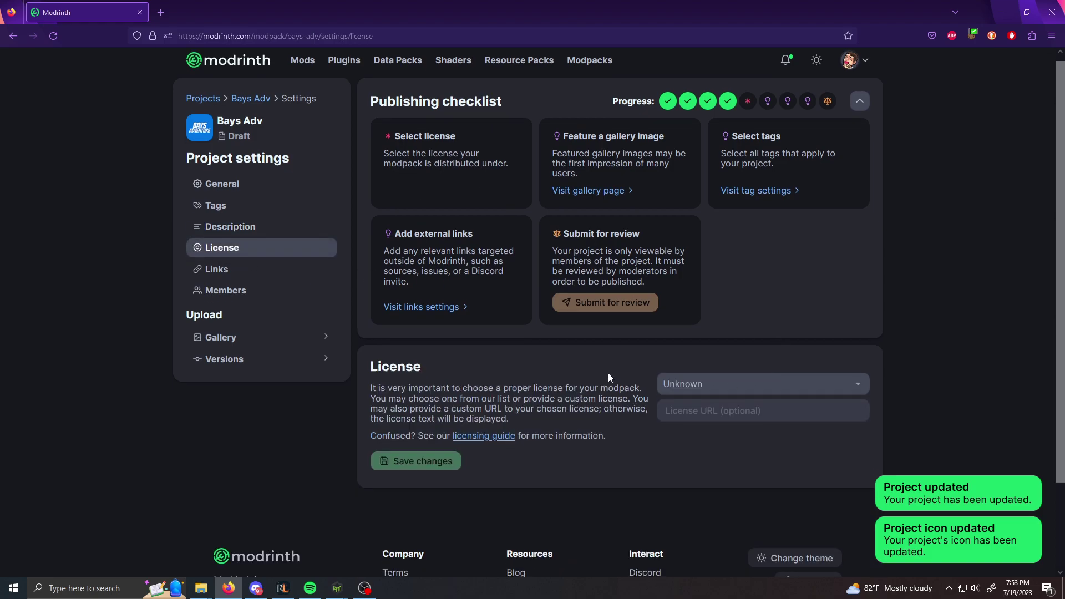
# Choose All Rights Reserved/No License as the project license and save
pyautogui.scroll(-1, 607, 372)
pyautogui.click(675, 336)
pyautogui.click(686, 375)
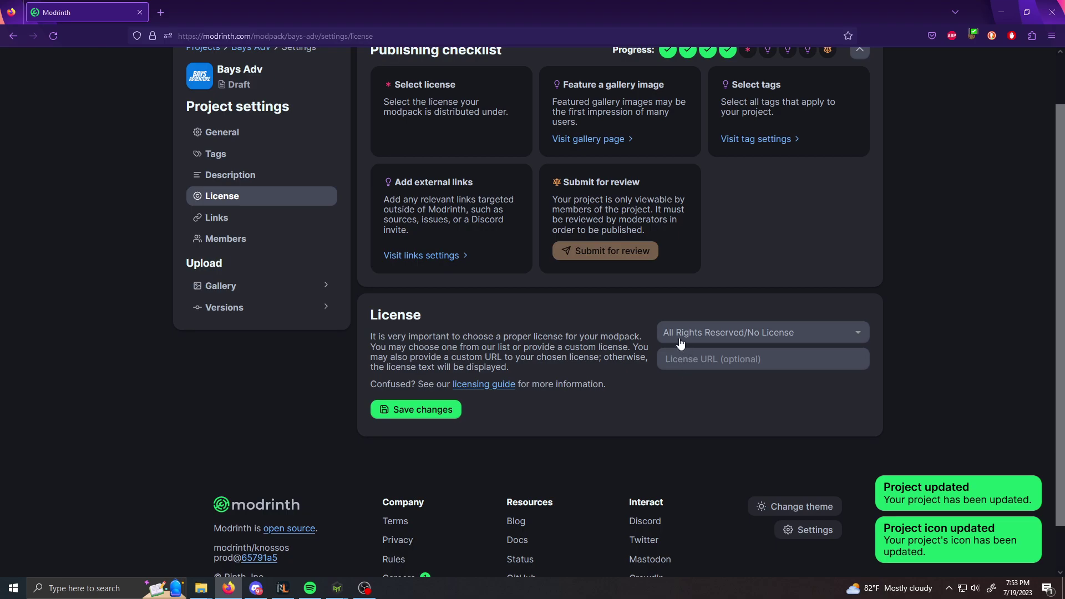
pyautogui.click(425, 415)
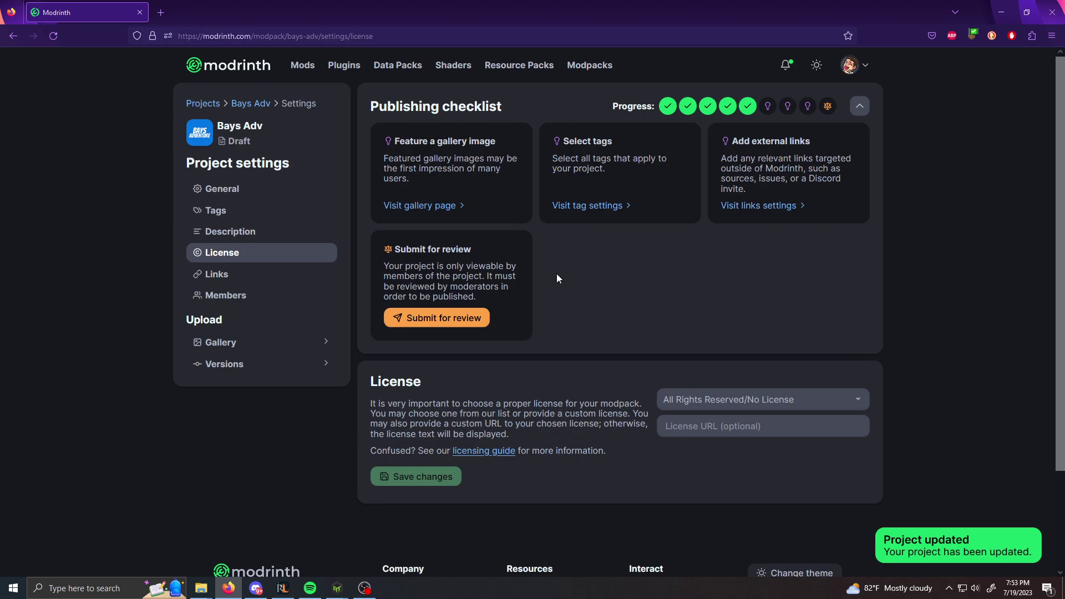
# Submit Bays Adv for review, changing its status from Draft to Under review
pyautogui.click(438, 318)
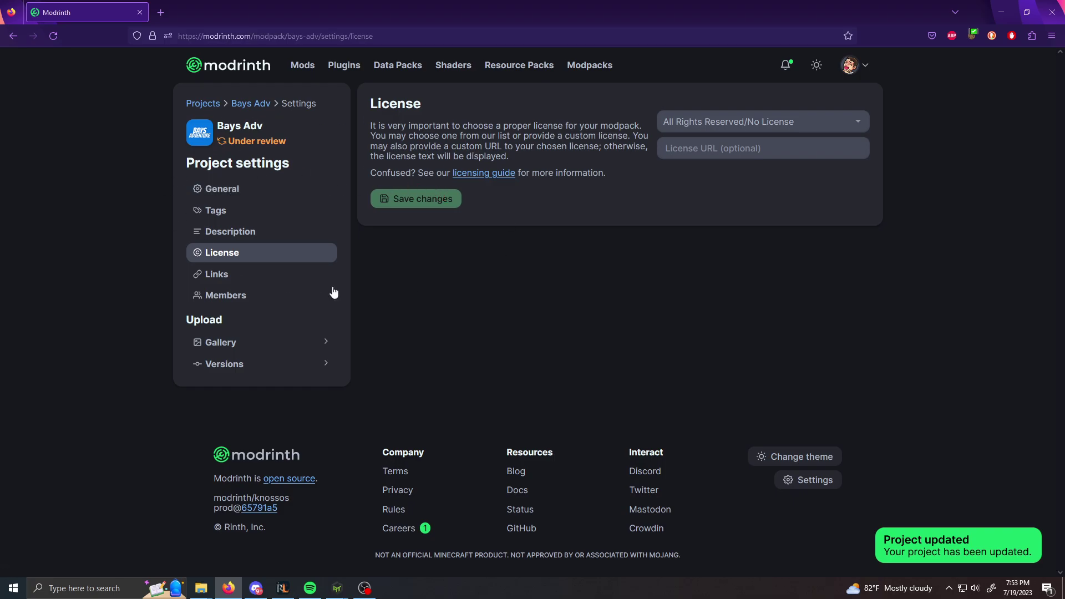
# Go to the Modrinth creator dashboard's Projects list, showing the Bays Adv modpack as Under review
pyautogui.click(850, 65)
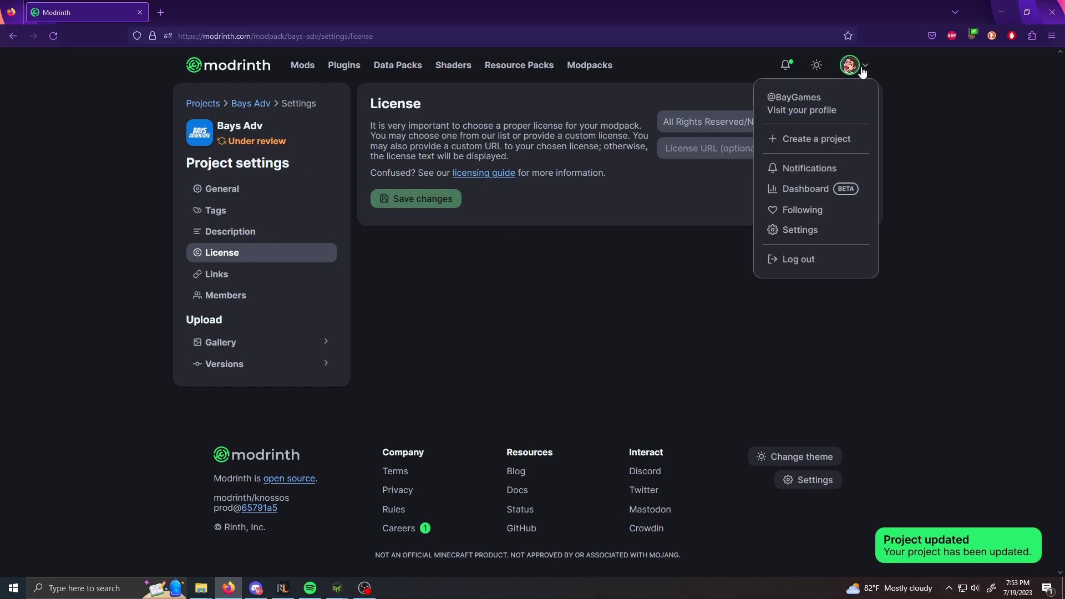
pyautogui.click(806, 189)
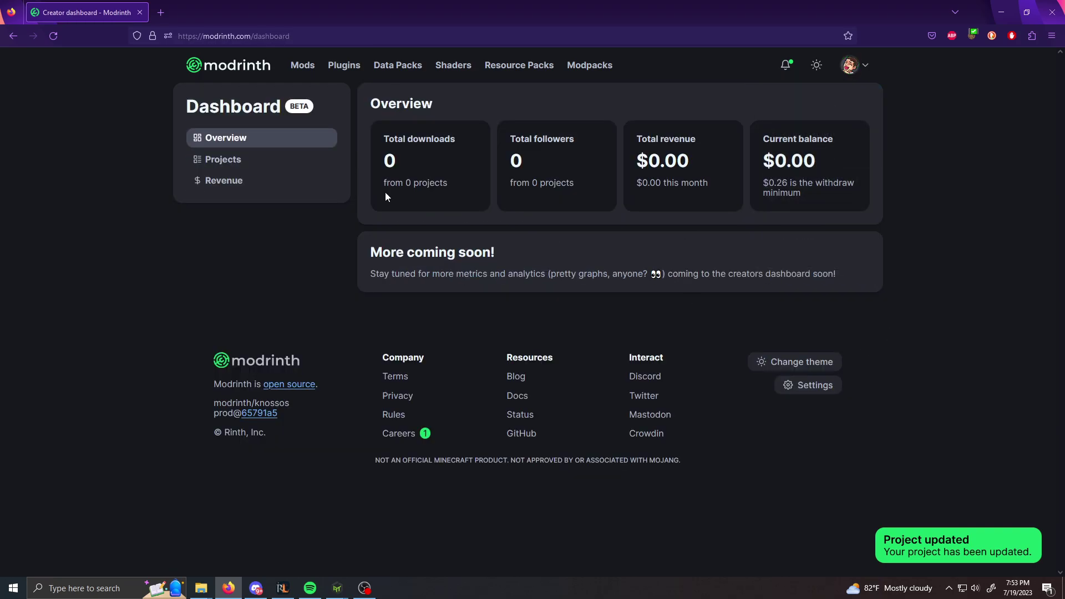
pyautogui.click(236, 162)
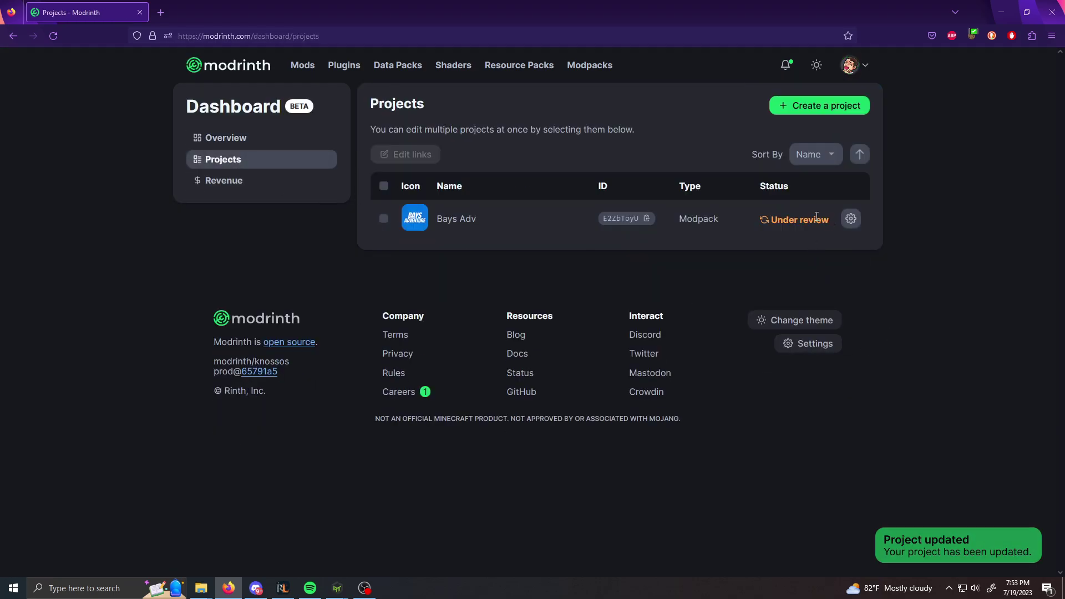